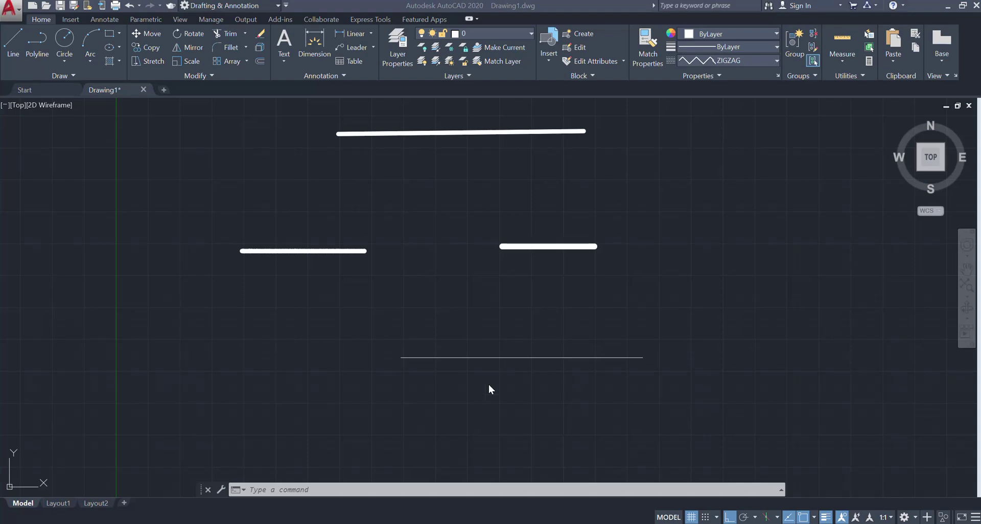
Pan and zoom around the four lines to inspect the zigzag and other lines
scroll(489, 384, up, 8)
scroll(426, 193, up, 5)
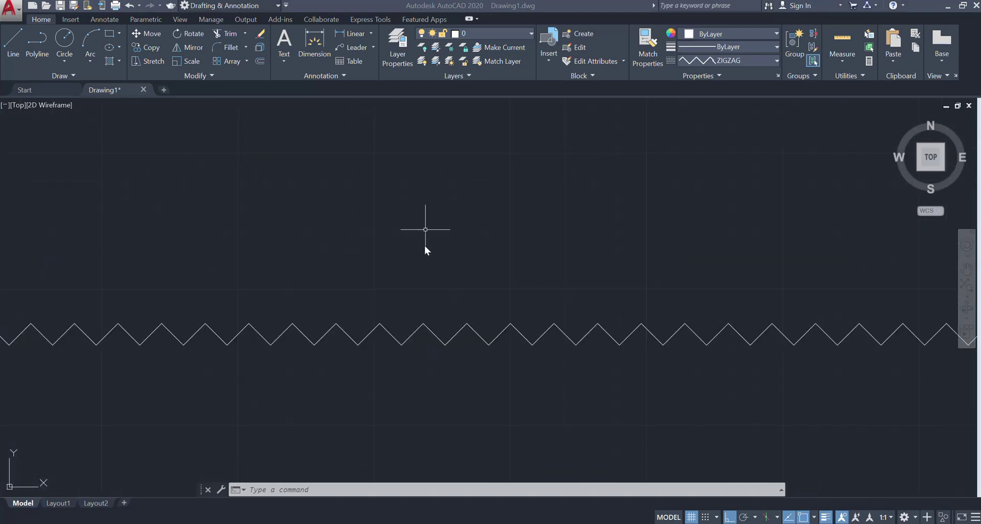
scroll(506, 390, down, 6)
middle_drag(535, 189, 438, 344)
scroll(567, 228, up, 3)
scroll(556, 265, down, 2)
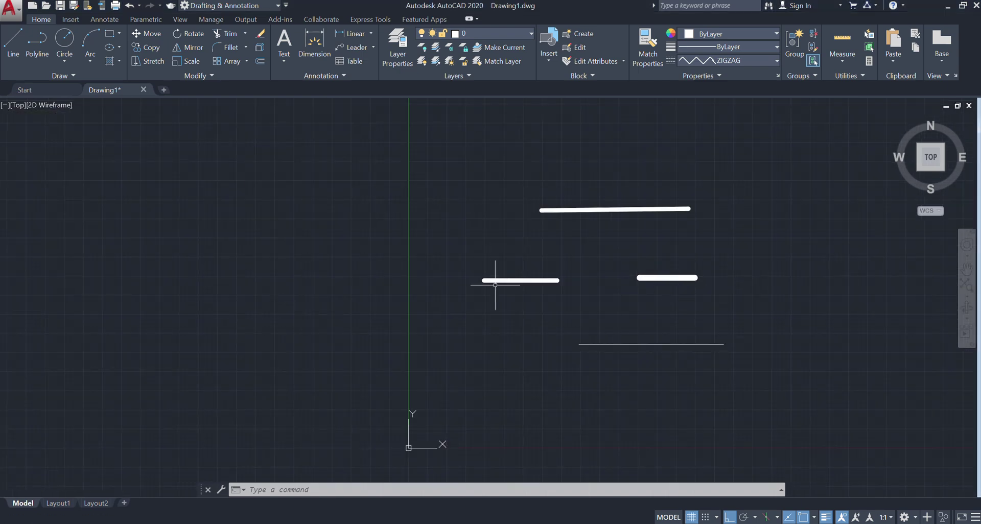
scroll(528, 265, up, 3)
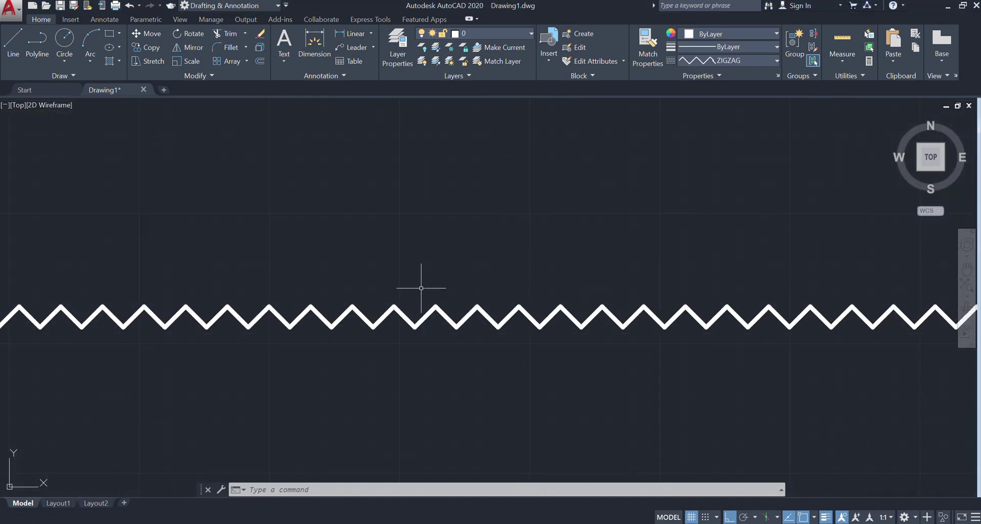
middle_drag(422, 280, 366, 233)
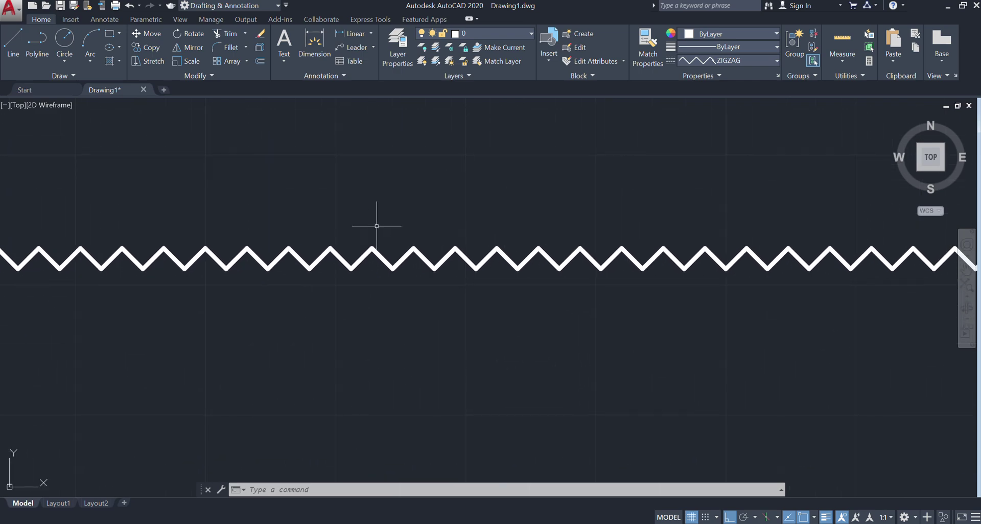
scroll(376, 226, down, 5)
scroll(377, 226, down, 6)
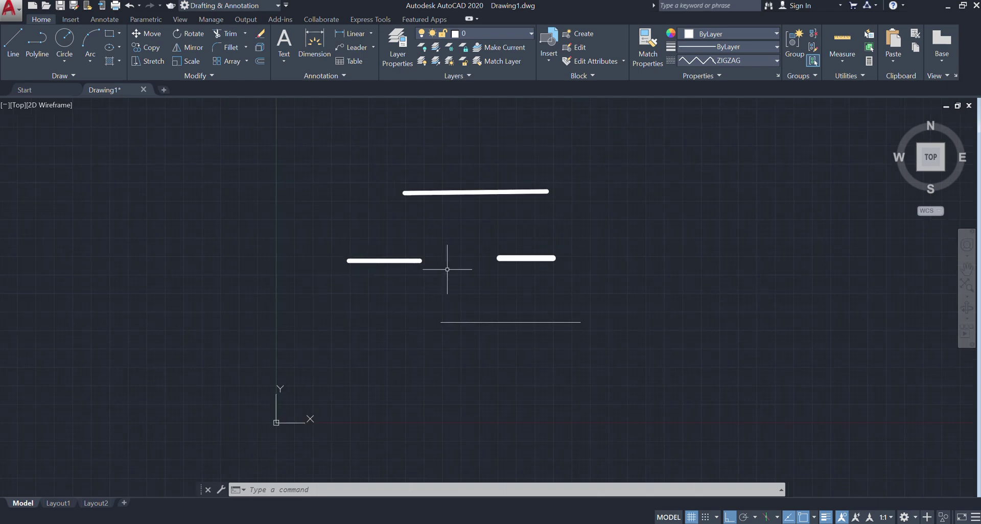
middle_drag(503, 265, 439, 271)
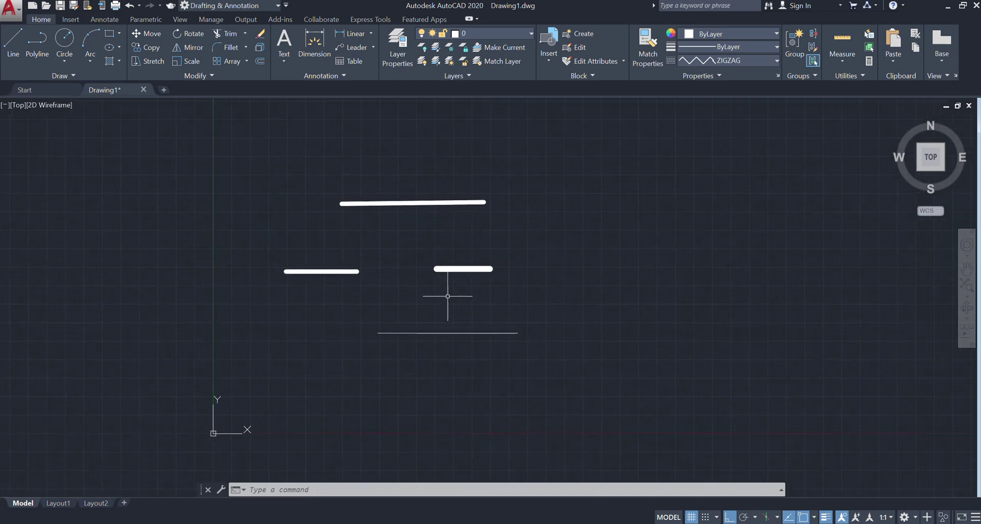
scroll(448, 292, up, 4)
scroll(447, 295, down, 2)
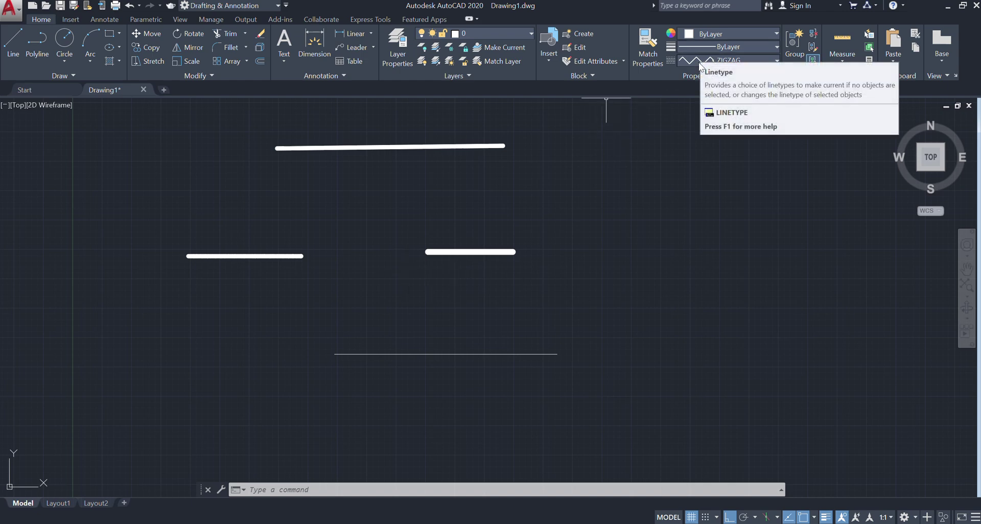
middle_drag(534, 155, 516, 171)
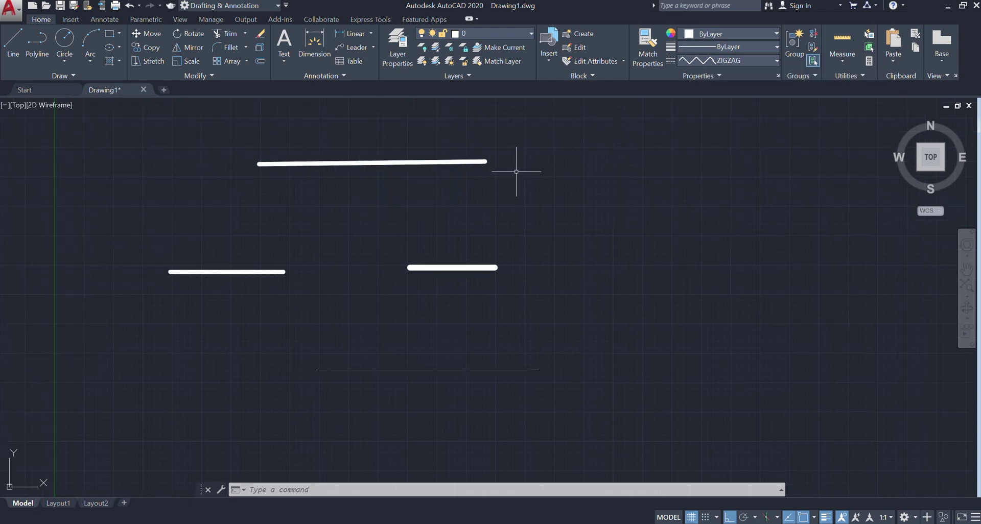
scroll(500, 173, up, 4)
scroll(495, 189, down, 3)
scroll(494, 190, down, 4)
middle_drag(497, 223, 460, 216)
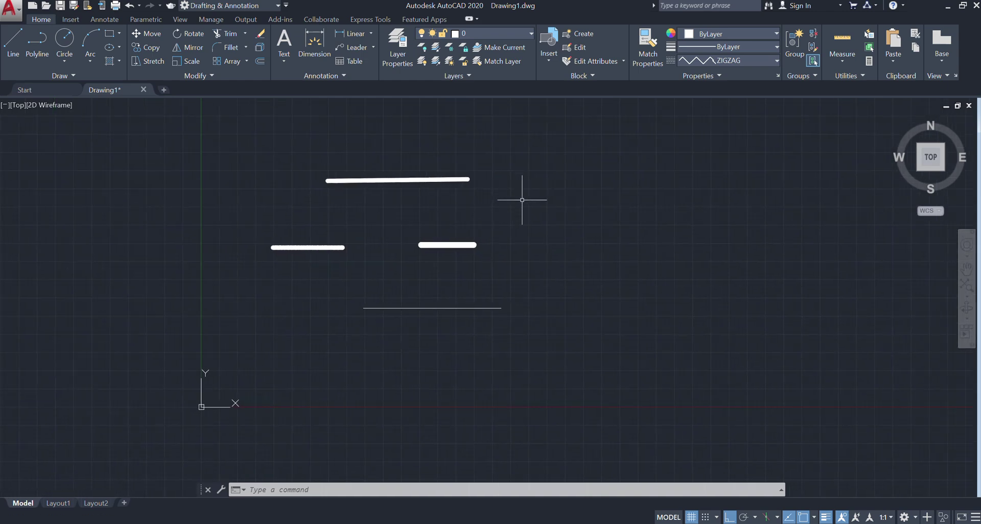
scroll(458, 218, up, 4)
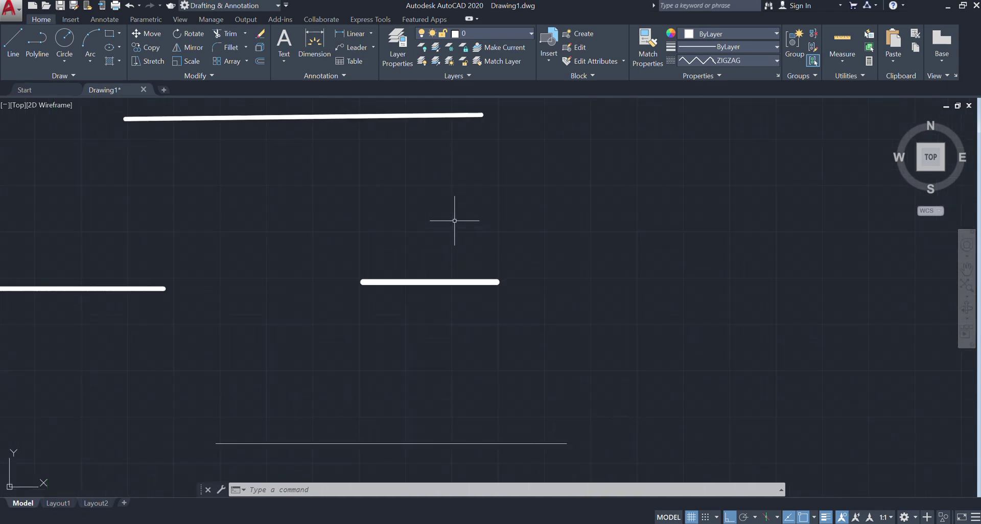
scroll(454, 221, down, 2)
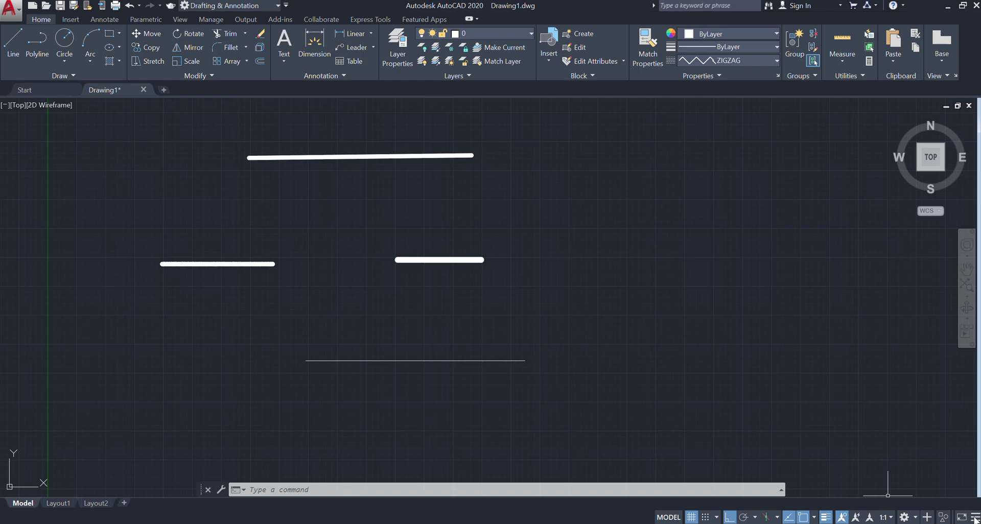
Uncheck LineWeight in the status-bar customization list, then check it again
click(975, 519)
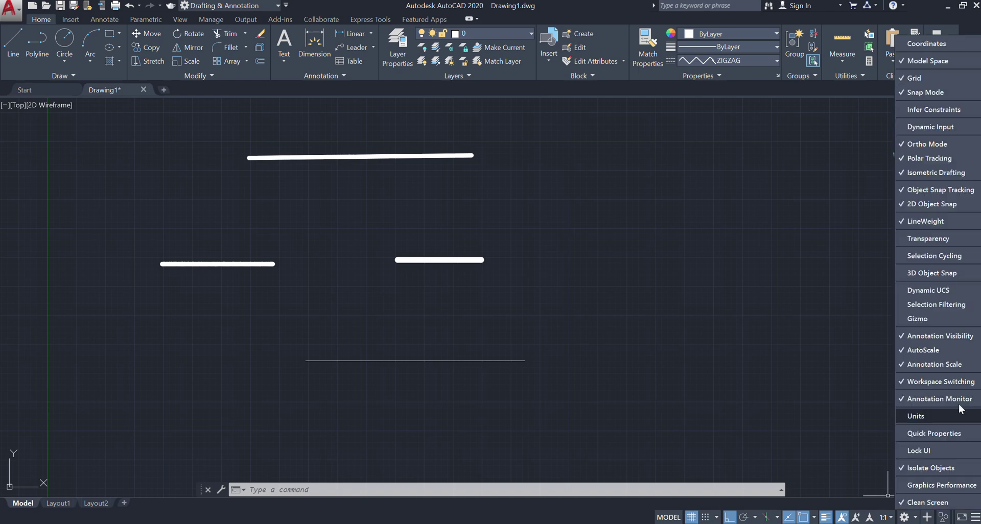
click(918, 223)
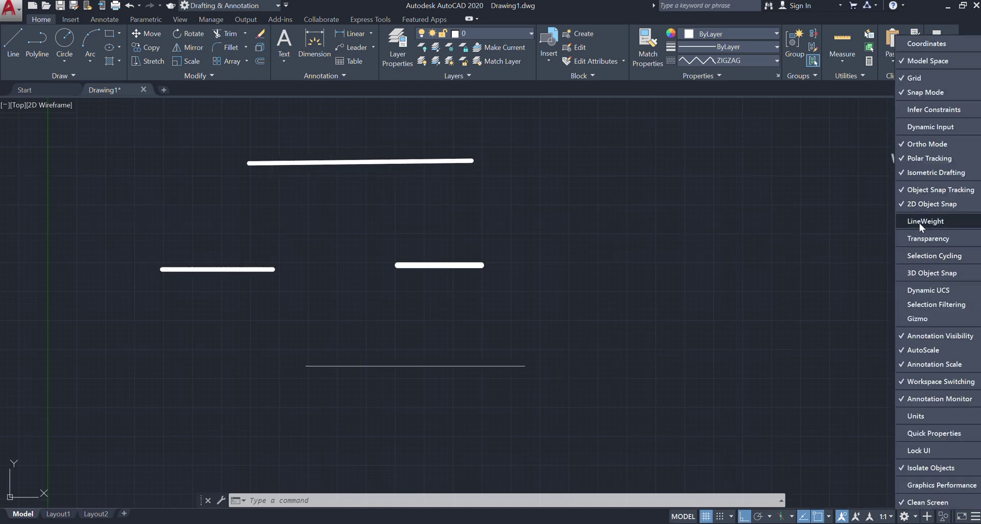
click(775, 399)
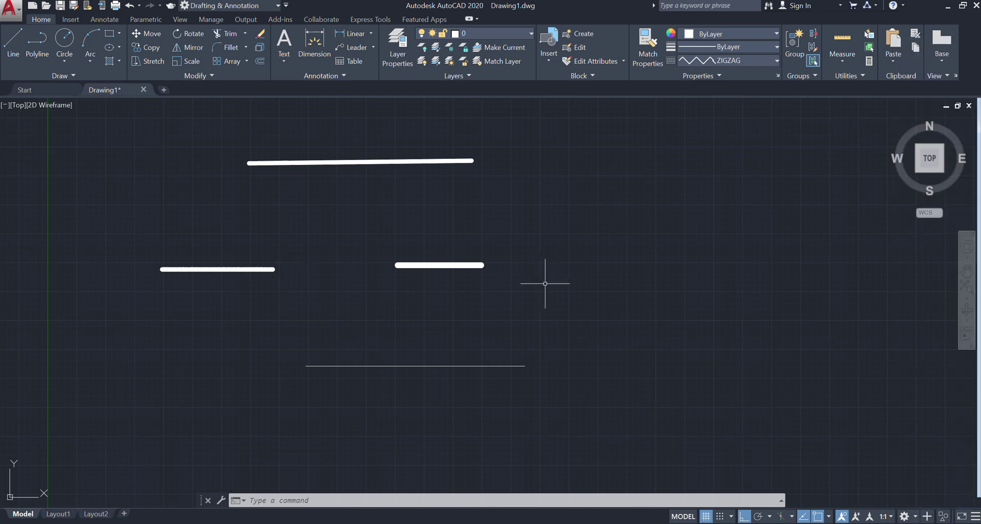
scroll(344, 269, down, 2)
middle_drag(471, 313, 405, 314)
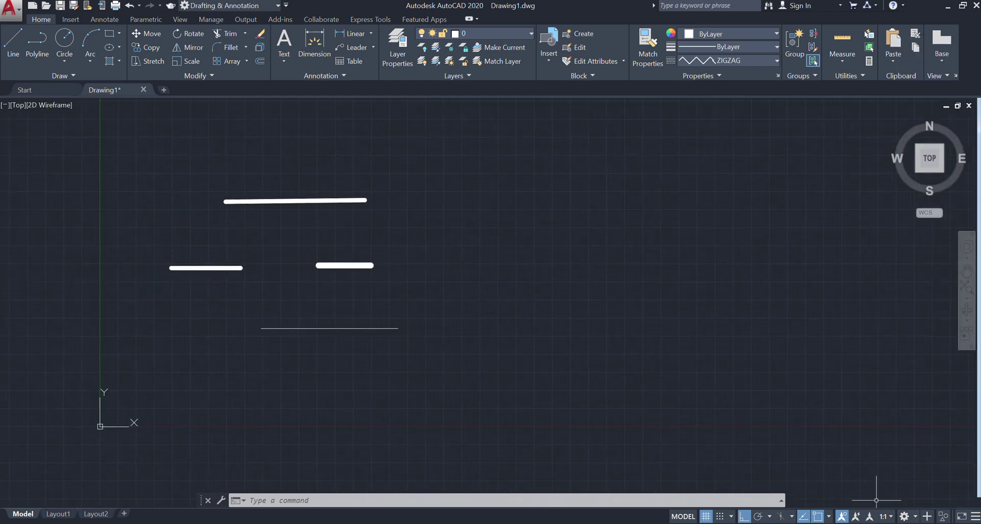
click(974, 517)
click(922, 220)
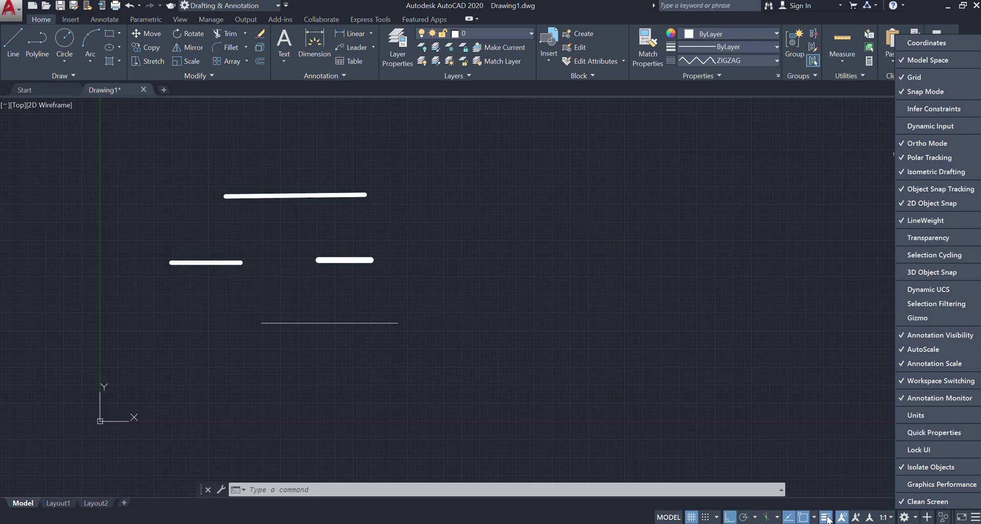
Turn LWDISPLAY off and zoom in to confirm all four lines look equally thin
click(826, 517)
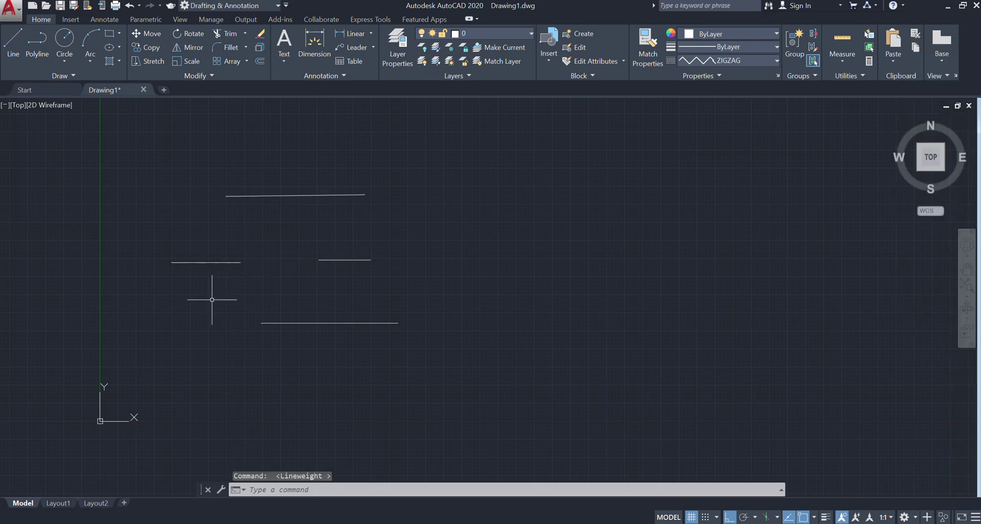
scroll(238, 297, up, 2)
middle_drag(238, 296, 300, 321)
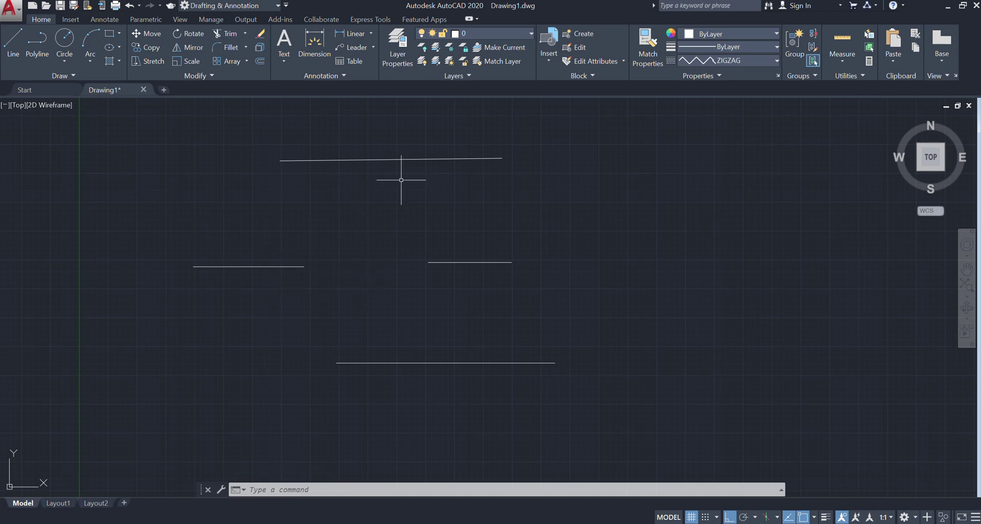
scroll(457, 278, up, 2)
scroll(462, 279, down, 4)
scroll(327, 275, up, 4)
scroll(325, 273, up, 4)
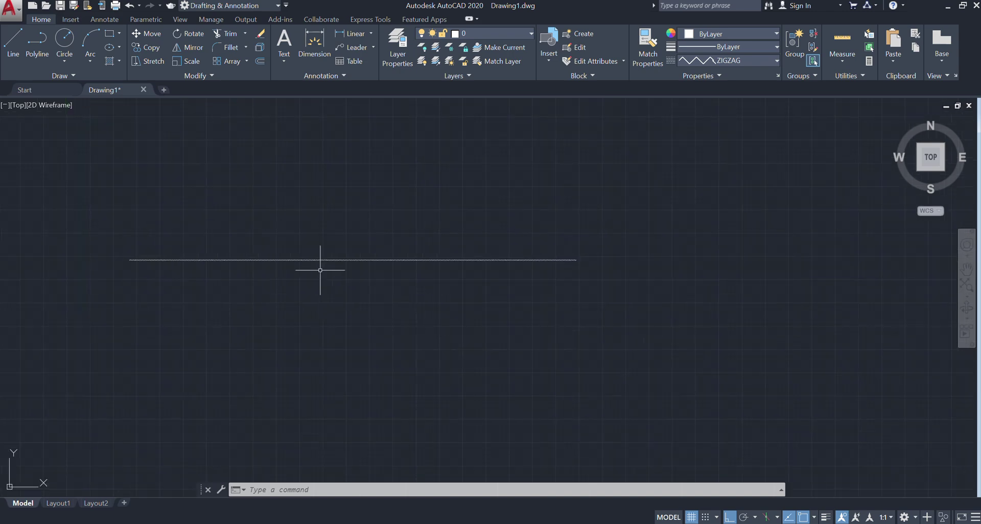
scroll(327, 269, up, 4)
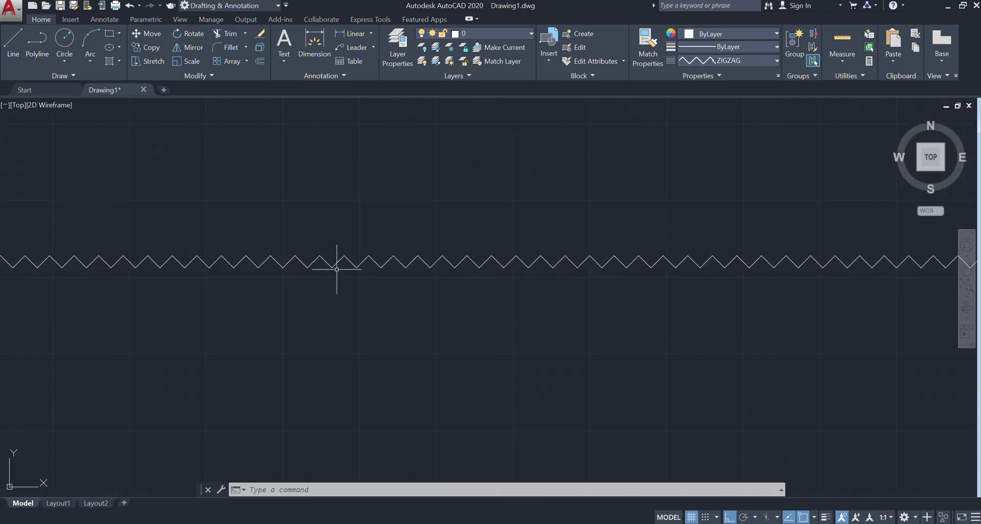
scroll(336, 269, up, 2)
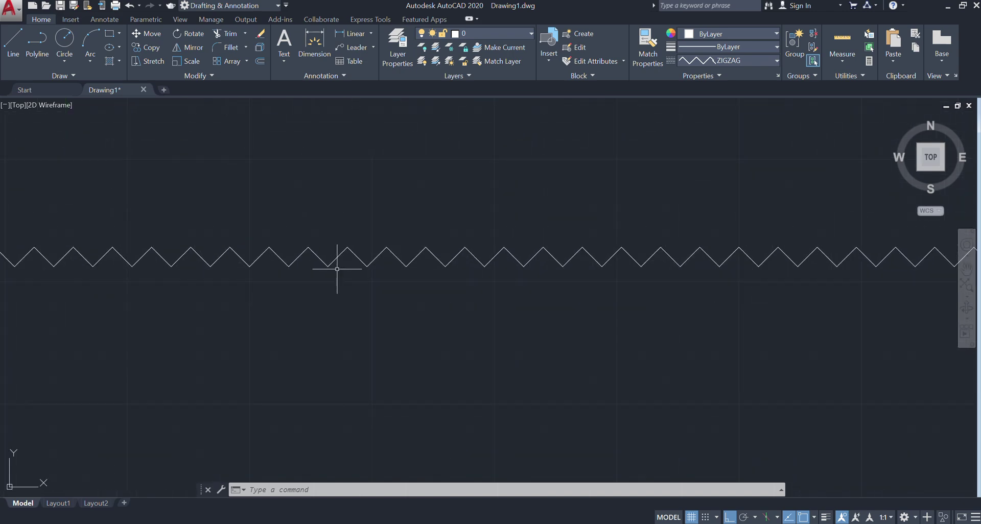
scroll(327, 266, down, 5)
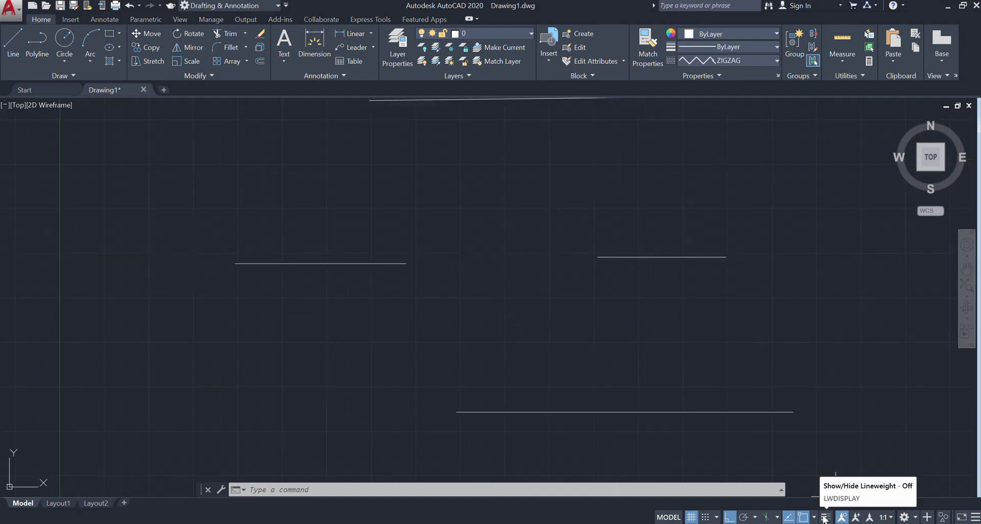
Turn lineweight display back on and leave LineWeight checked in the status-bar customization list
click(825, 517)
click(975, 517)
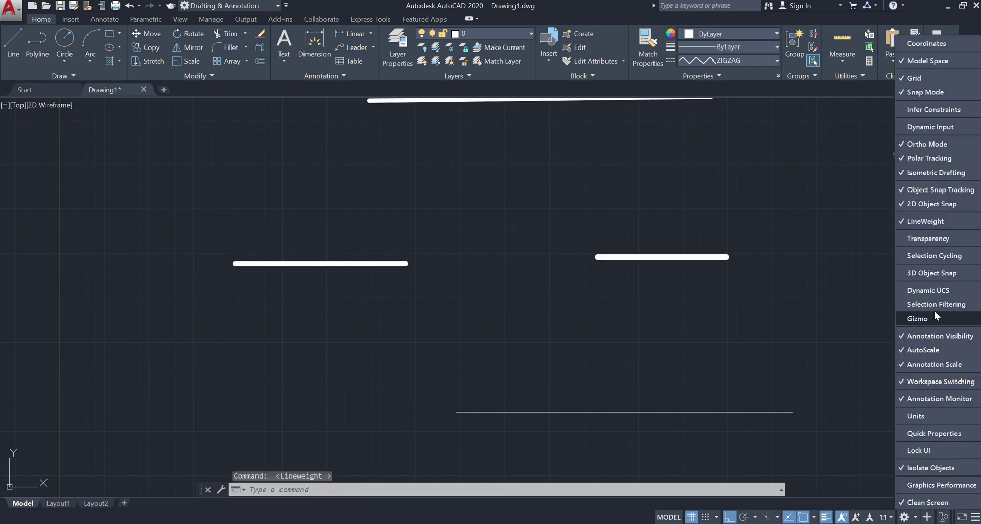
click(913, 221)
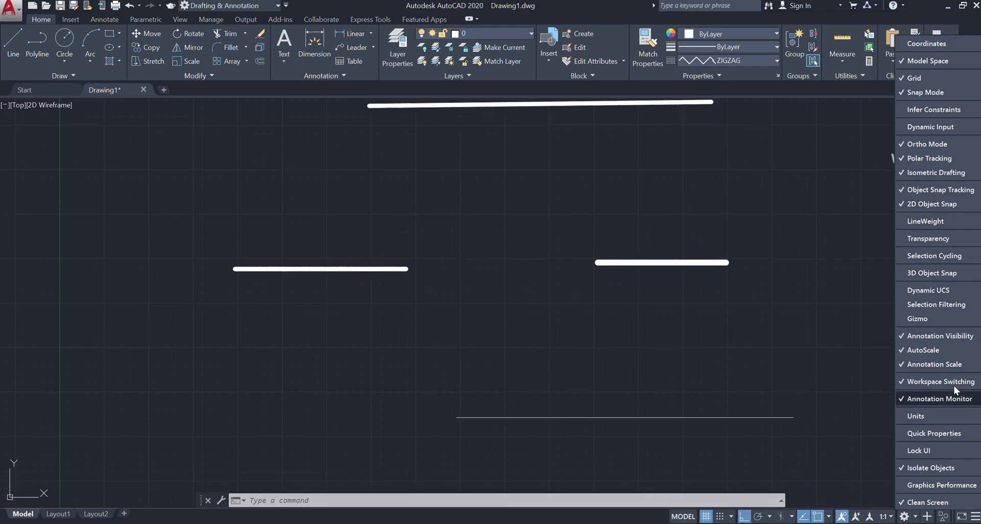
click(920, 222)
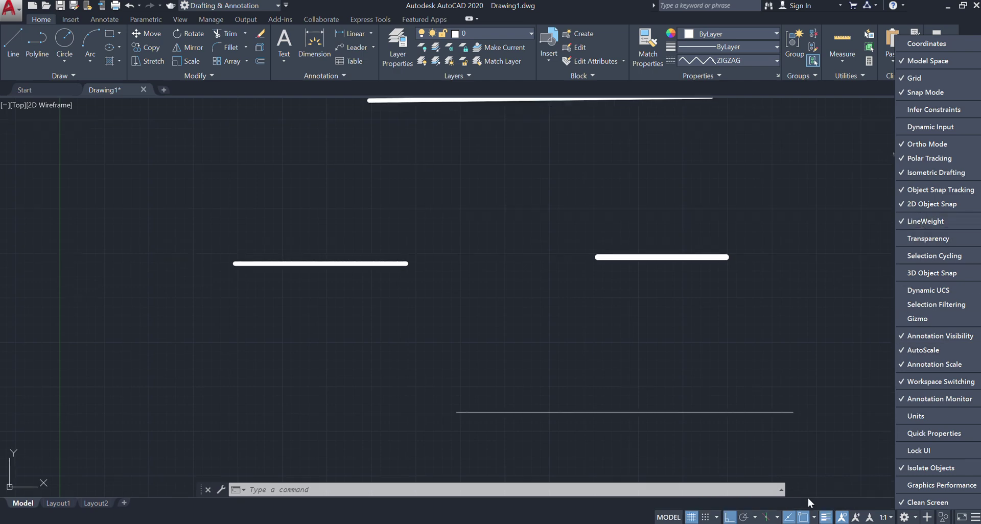
scroll(255, 326, down, 2)
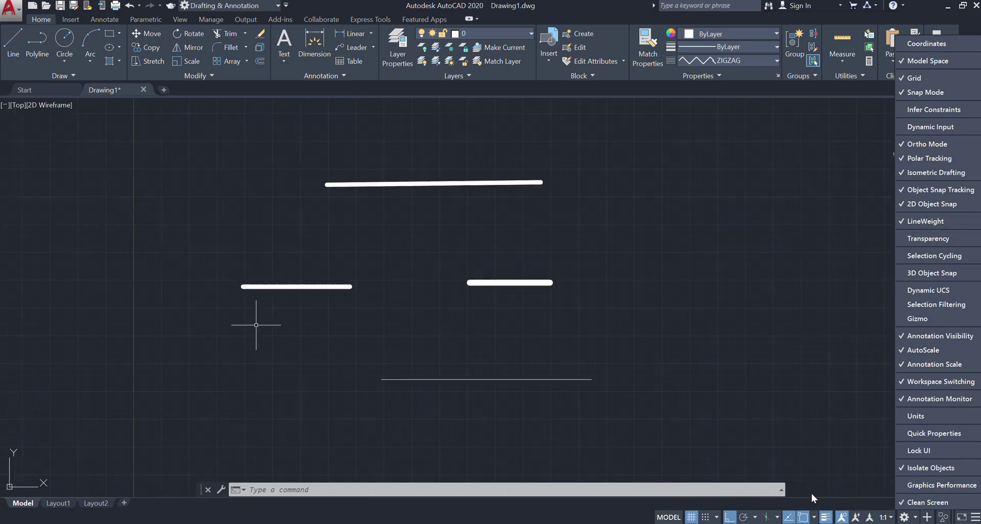
scroll(386, 290, down, 2)
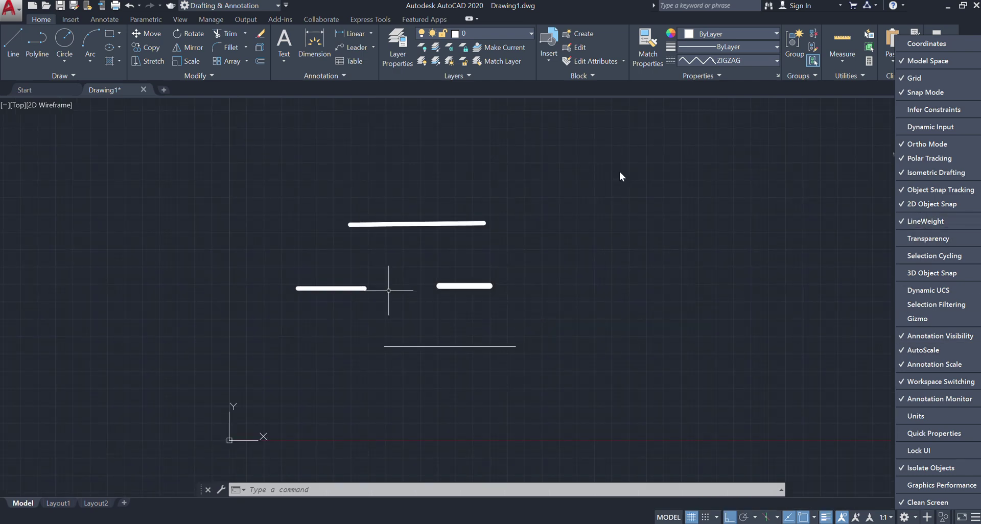
Set the current colour to 248,153,30 and the lineweight to 0.60 mm
click(724, 34)
click(710, 103)
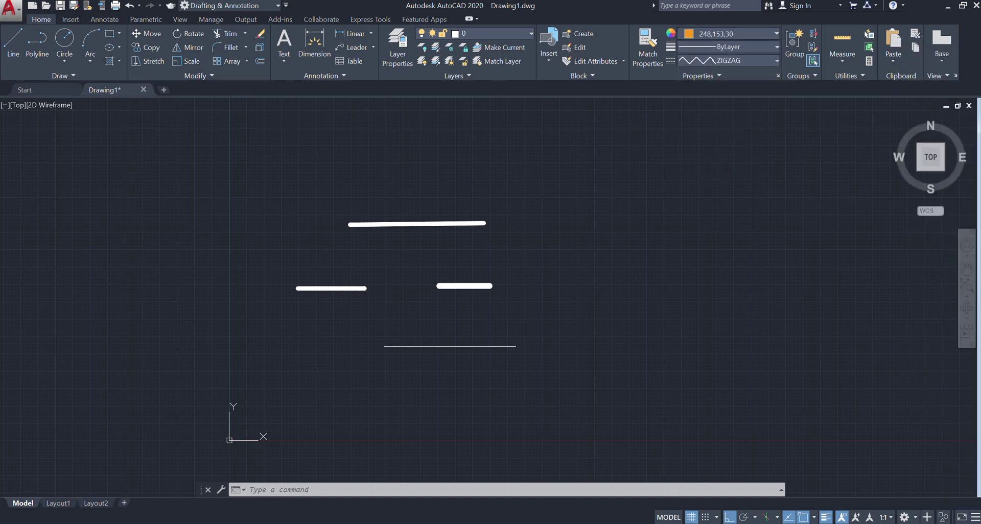
click(725, 45)
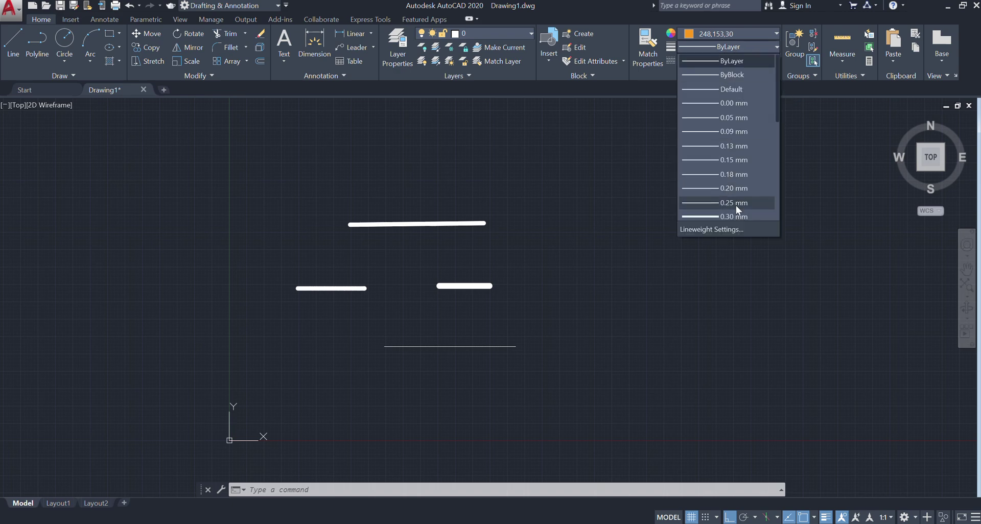
scroll(709, 169, down, 3)
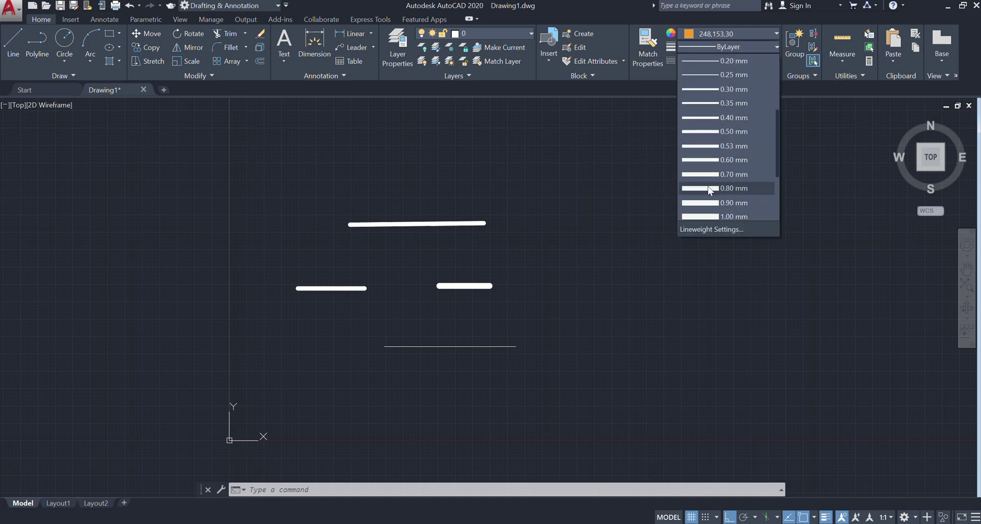
click(722, 159)
Draw a 40' line starting right of the upper white line
text(l)
key(Return)
click(480, 250)
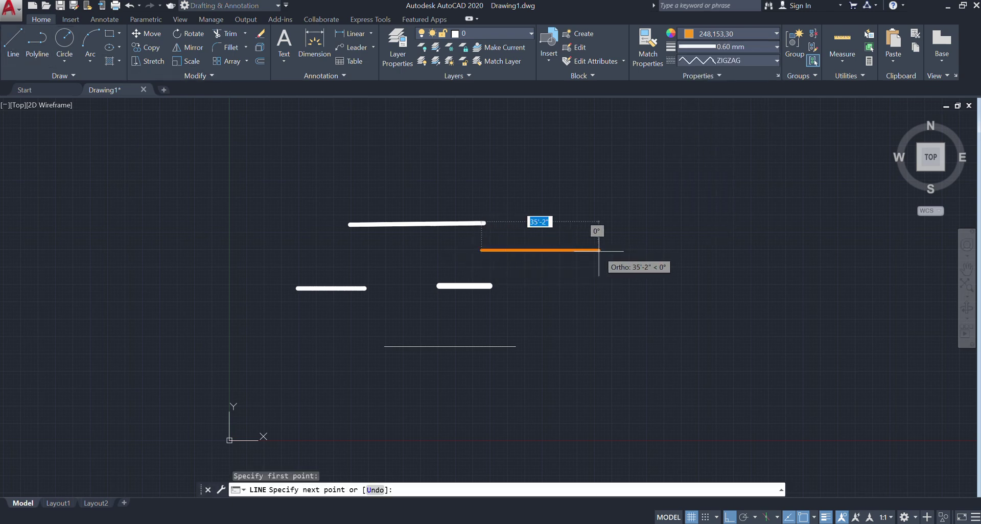
text(40')
key(Return)
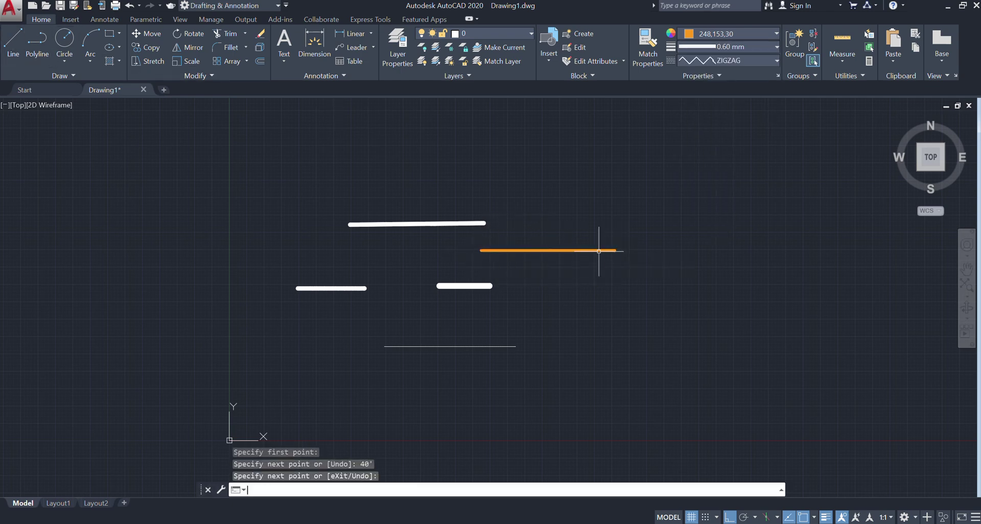
End the line, zoom in to check its zigzag pattern, and show the linetype list
key(Return)
scroll(587, 258, up, 8)
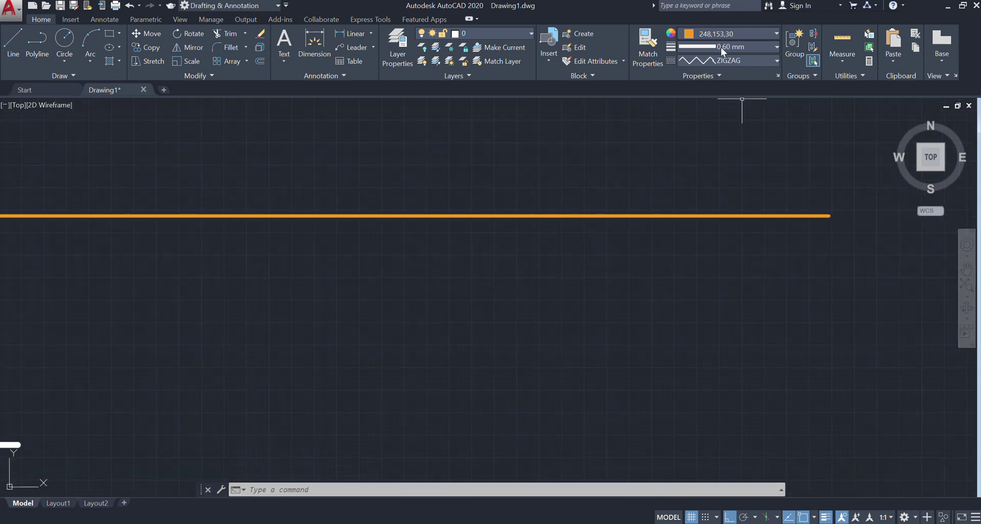
scroll(425, 213, up, 3)
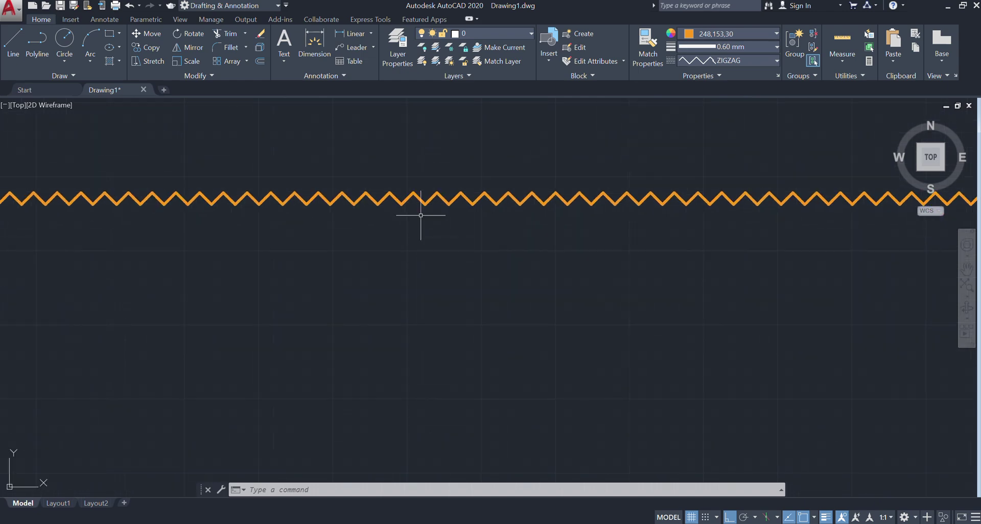
scroll(420, 215, up, 5)
scroll(453, 190, down, 10)
scroll(486, 278, up, 3)
click(716, 61)
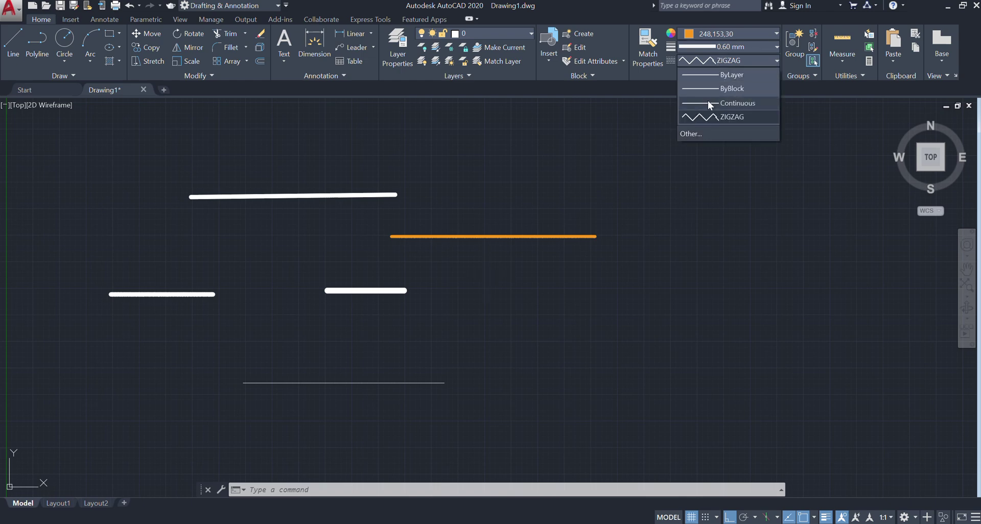
Load ACAD_ISO06W100 from the Linetype Manager's Load dialog and confirm with OK
click(693, 134)
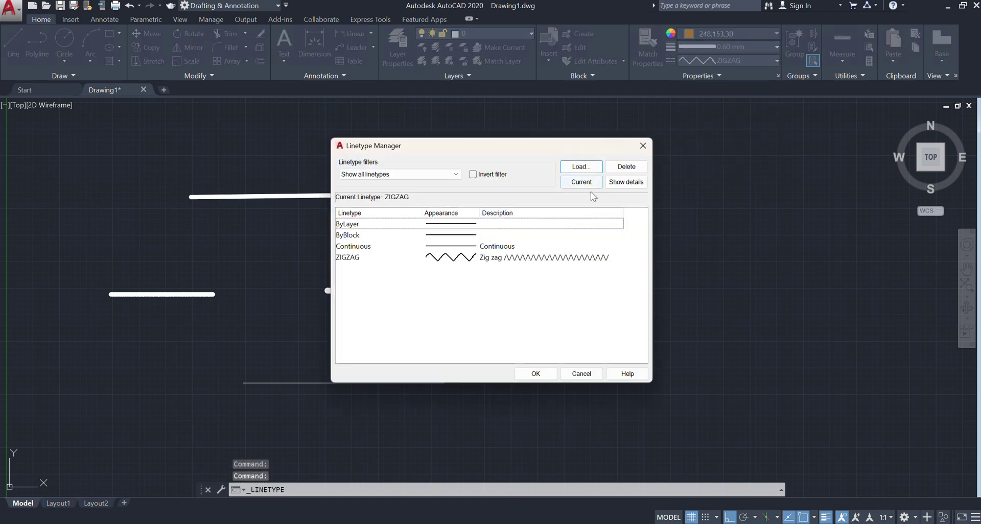
click(580, 167)
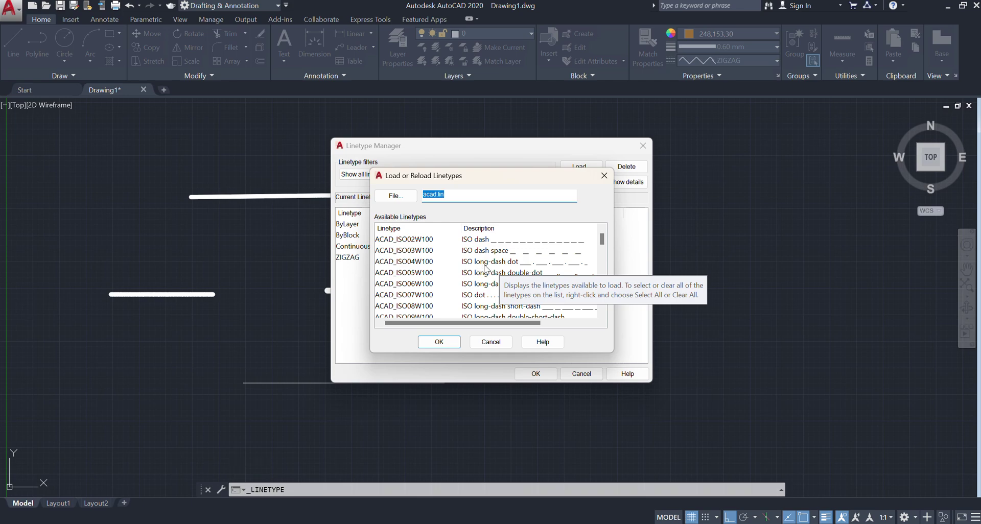
scroll(506, 260, down, 1)
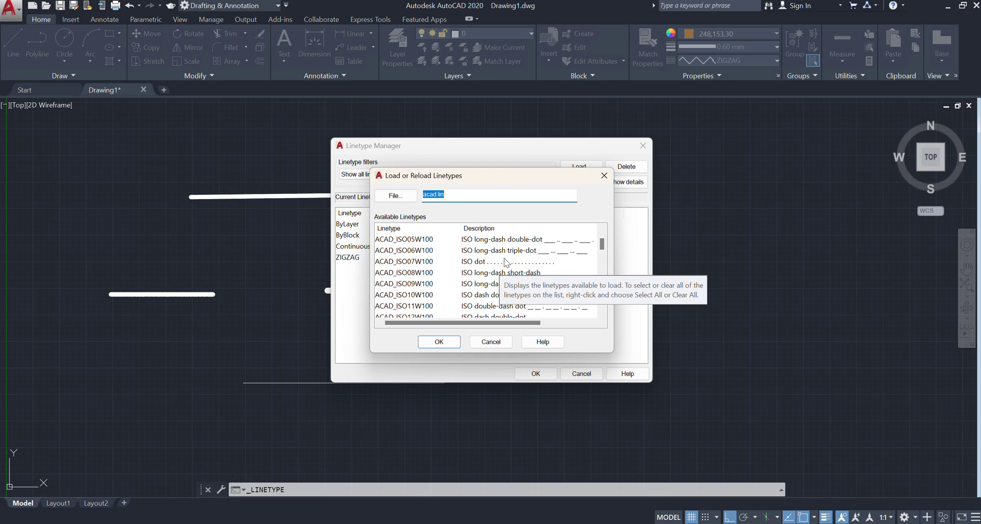
scroll(503, 281, down, 2)
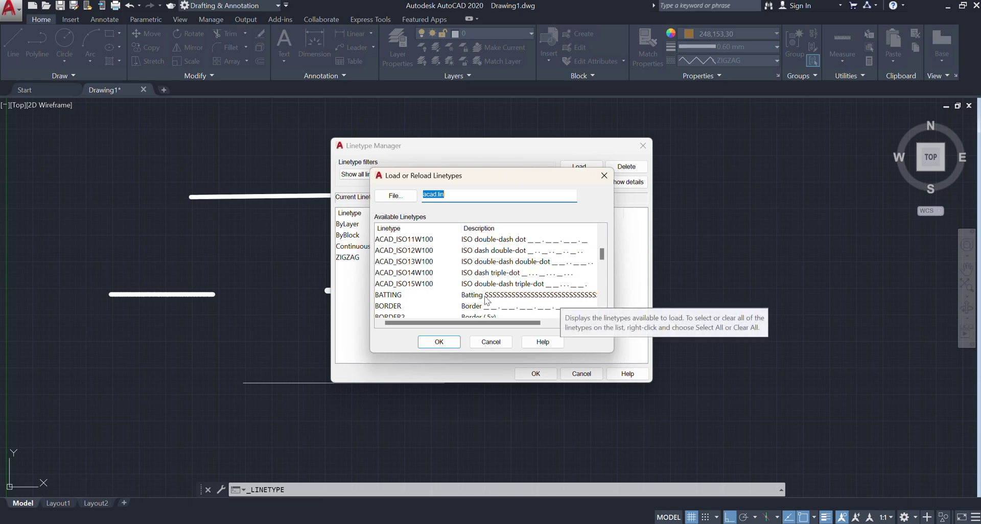
scroll(502, 301, down, 1)
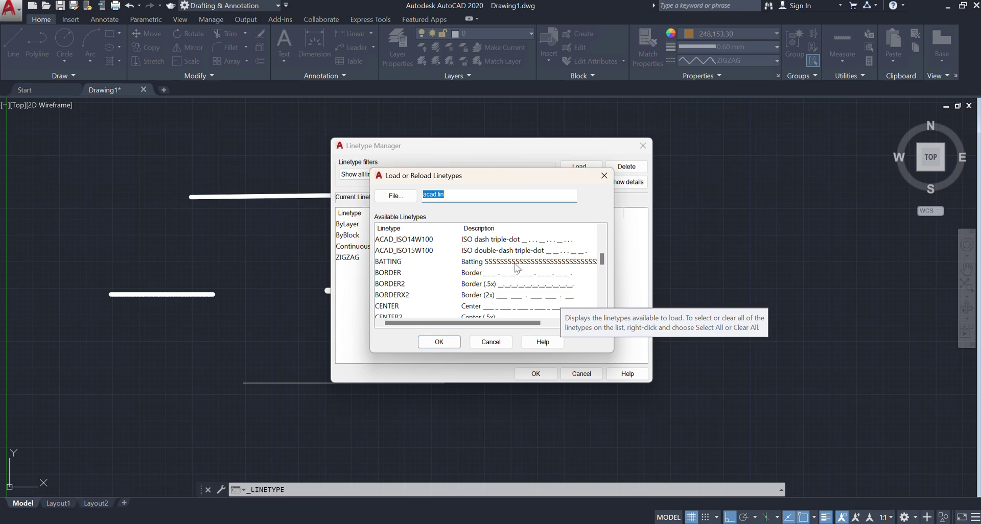
scroll(516, 268, down, 1)
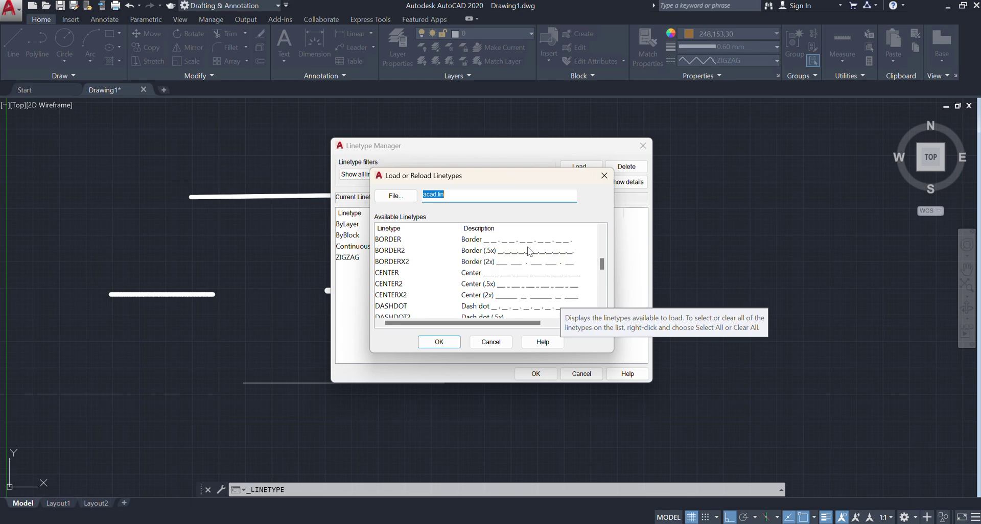
scroll(529, 251, down, 1)
scroll(528, 250, down, 3)
scroll(527, 285, up, 8)
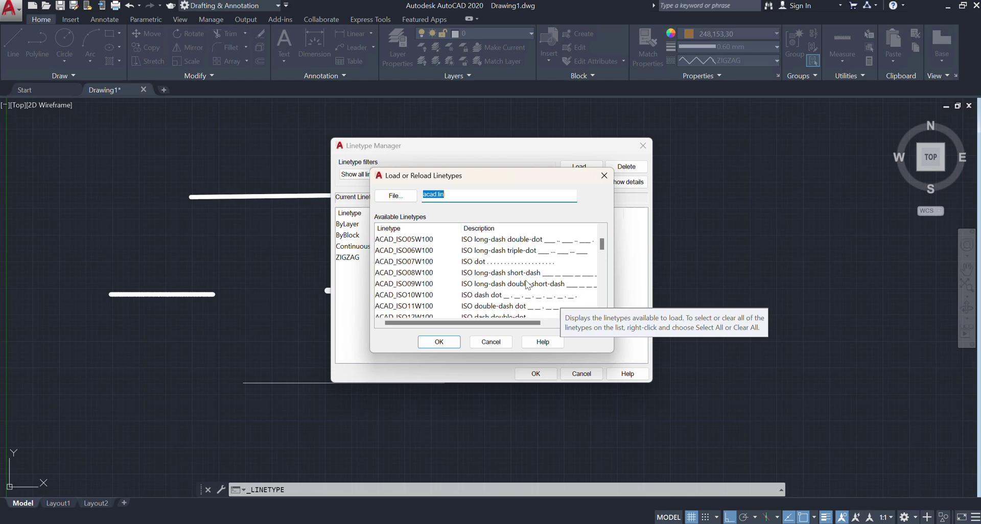
click(552, 253)
click(445, 342)
click(544, 374)
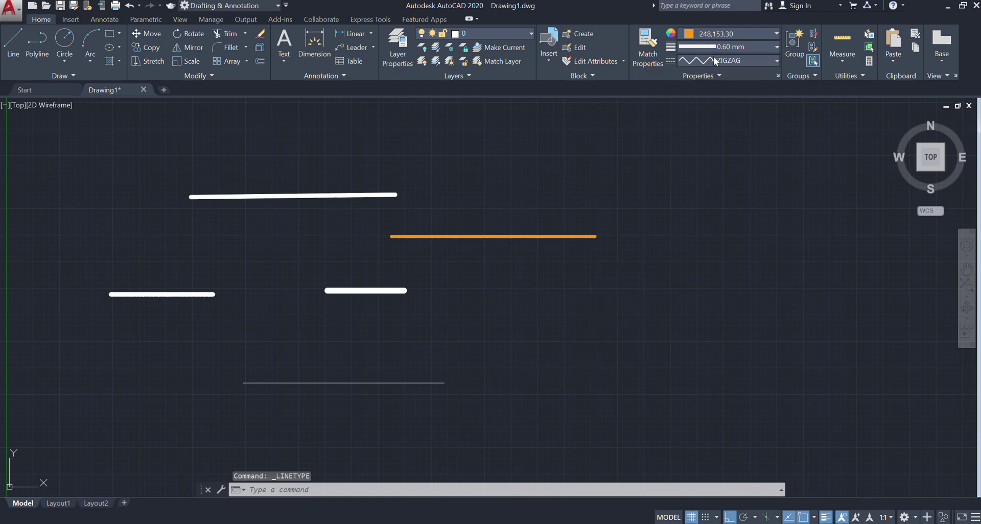
Make ACAD_ISO06W100 current and draw a 51'-4" line below the zigzag line
click(714, 59)
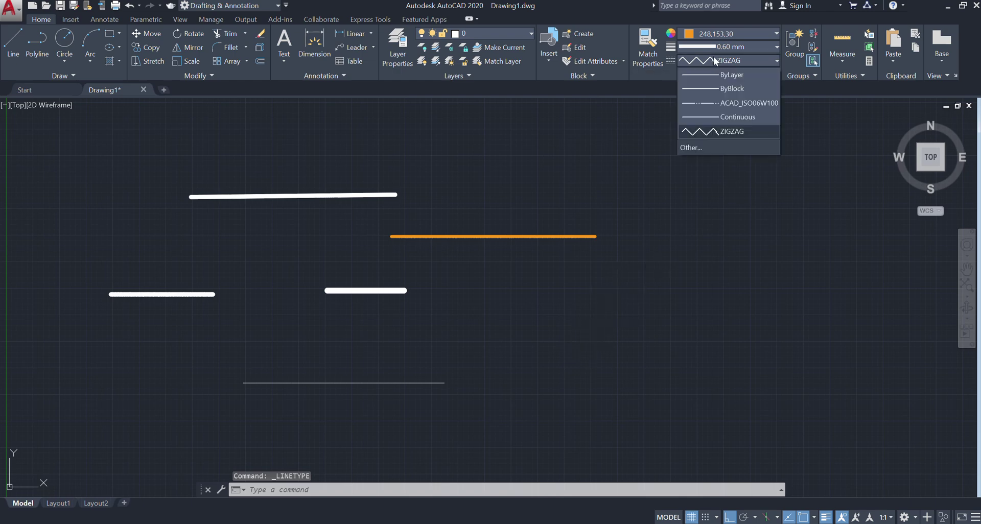
click(731, 104)
click(14, 40)
click(448, 305)
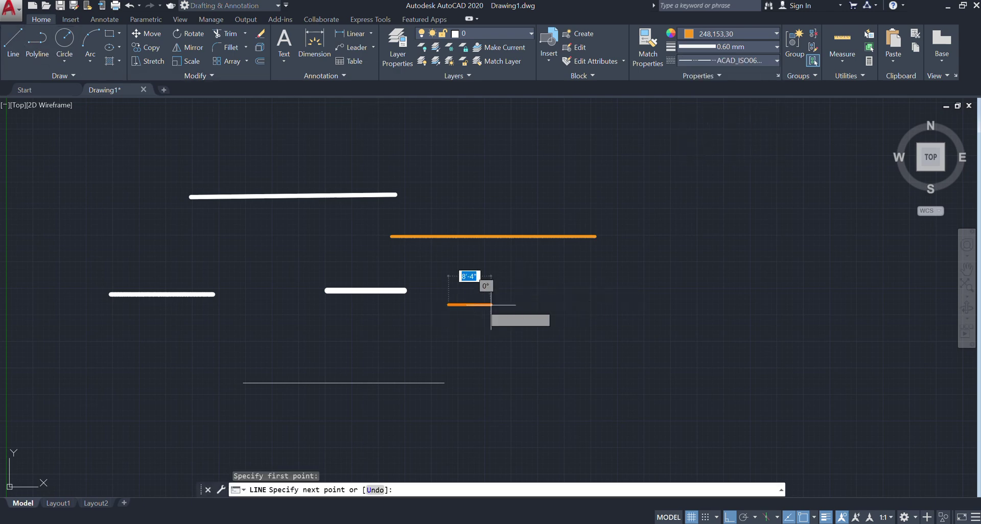
click(710, 300)
key(Return)
scroll(581, 313, up, 10)
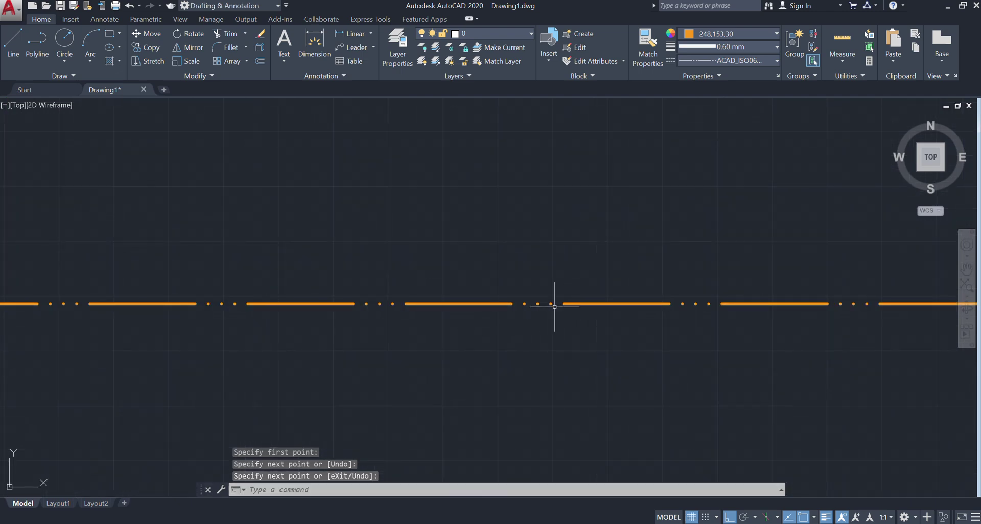
scroll(595, 331, down, 6)
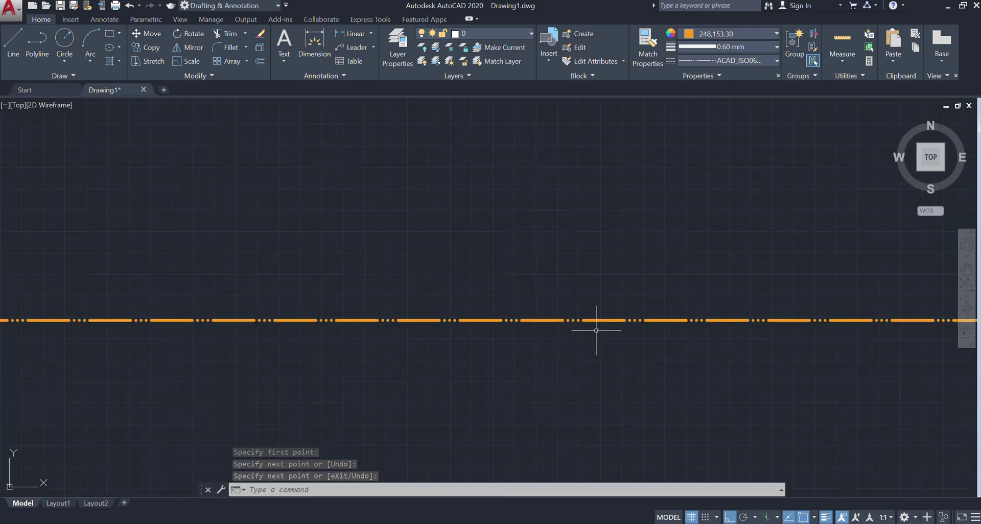
Reset the current lineweight to ByLayer
click(729, 47)
scroll(719, 173, up, 4)
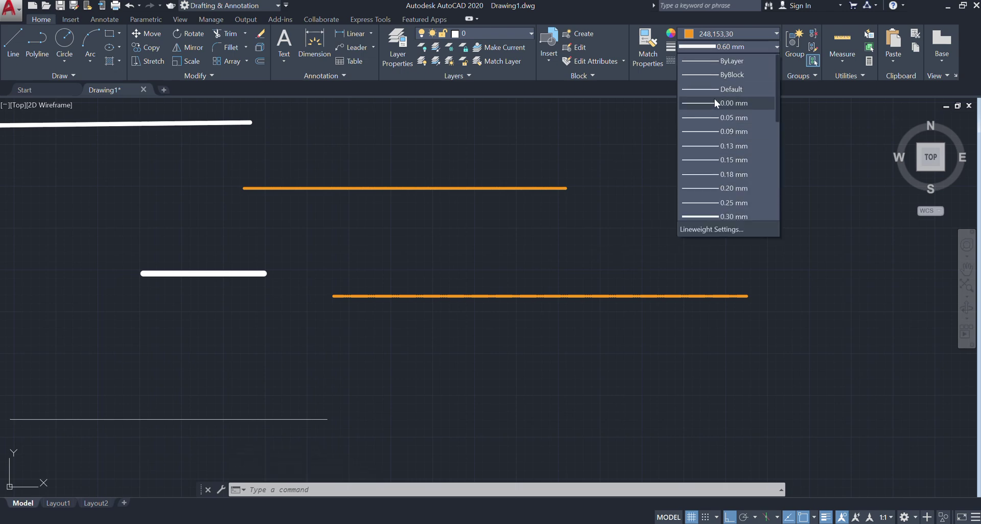
click(722, 61)
Draw a horizontal dash-triple-dot line below the lower orange line and zoom to check it
text(l)
key(Return)
click(407, 347)
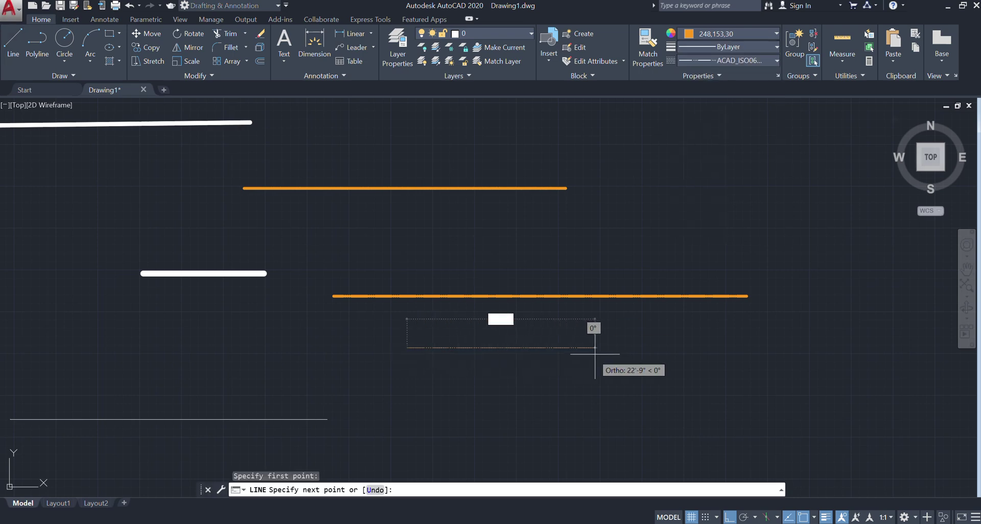
click(730, 347)
key(Return)
scroll(705, 350, up, 5)
scroll(518, 301, up, 2)
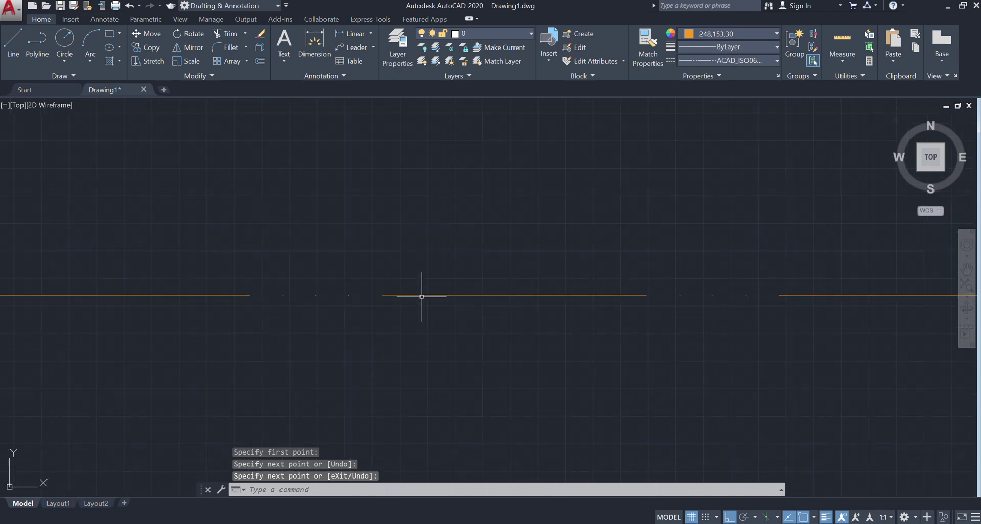
scroll(503, 291, down, 5)
scroll(537, 315, down, 2)
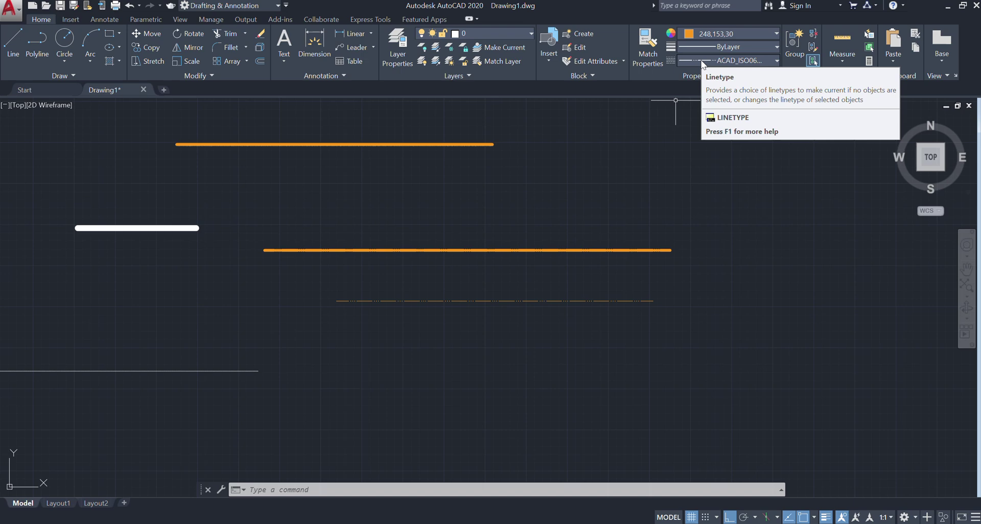
click(702, 62)
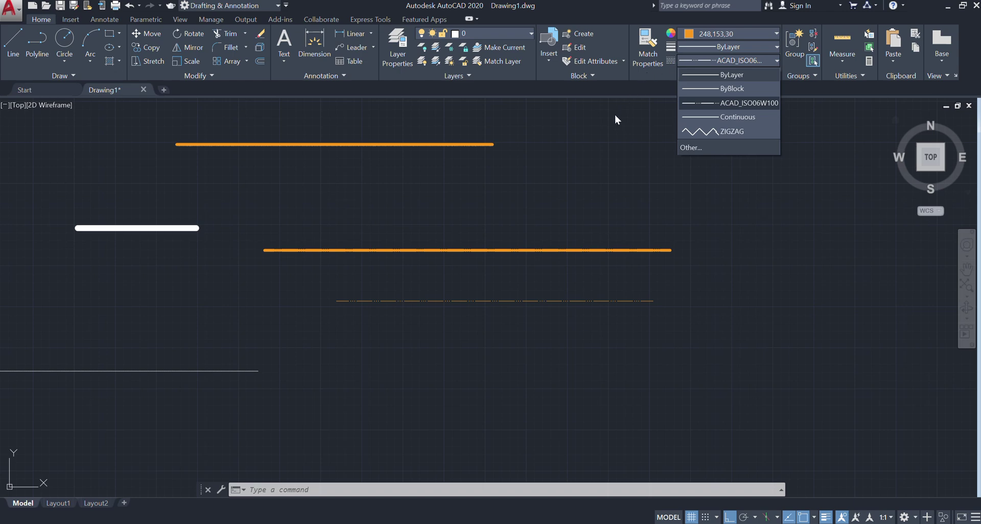
click(627, 120)
click(720, 33)
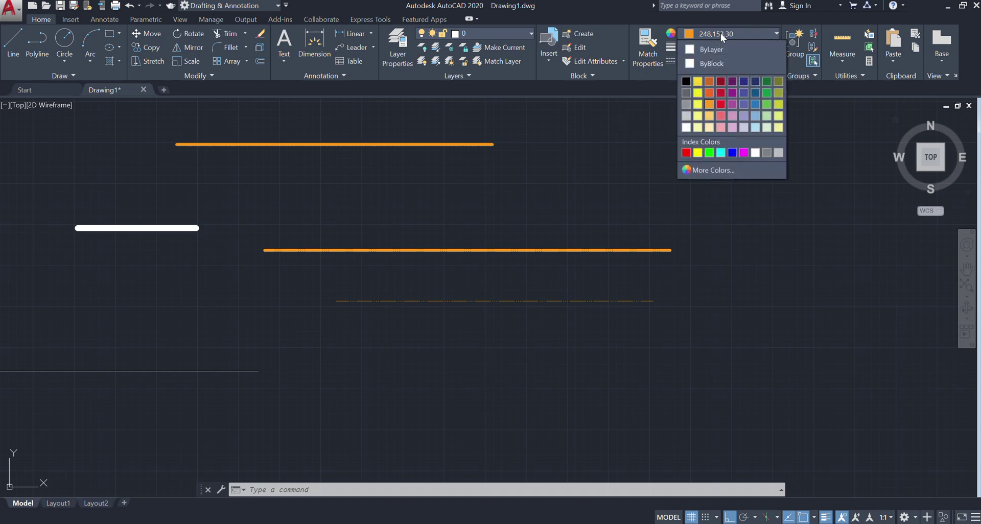
click(721, 33)
click(725, 46)
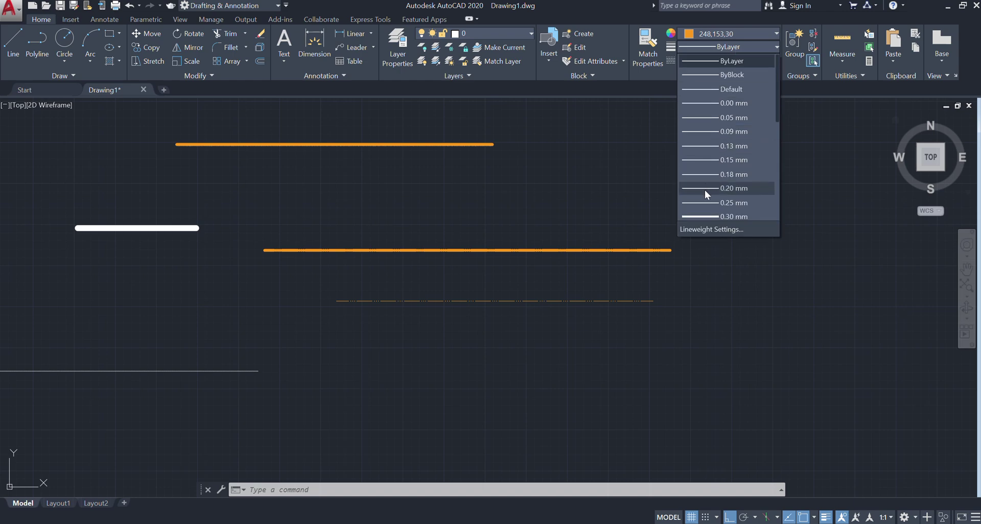
click(661, 167)
click(719, 61)
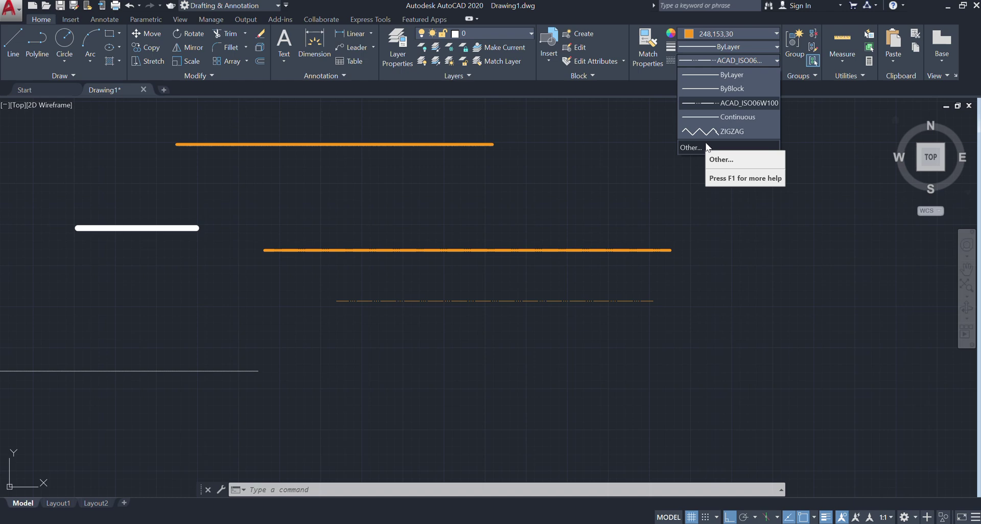
click(623, 106)
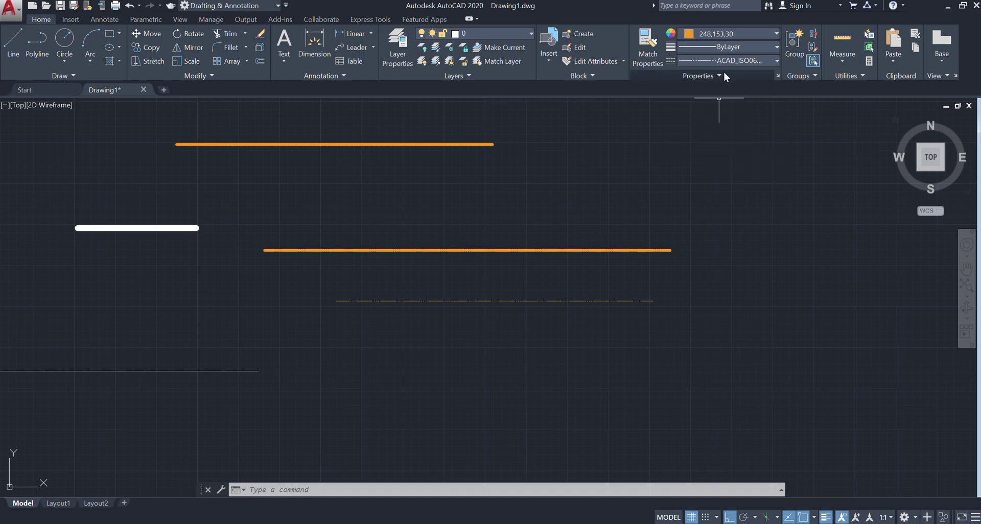
click(826, 517)
click(826, 517)
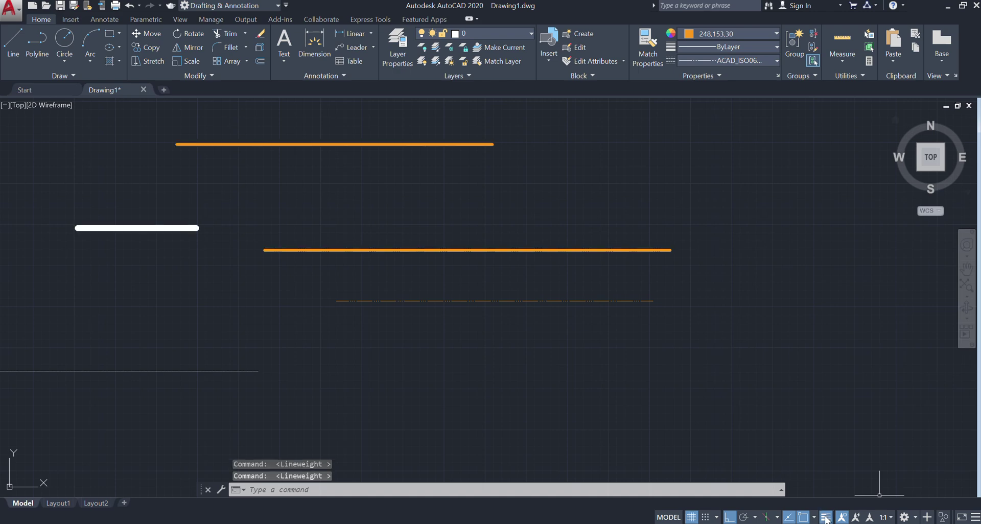
click(826, 518)
click(827, 517)
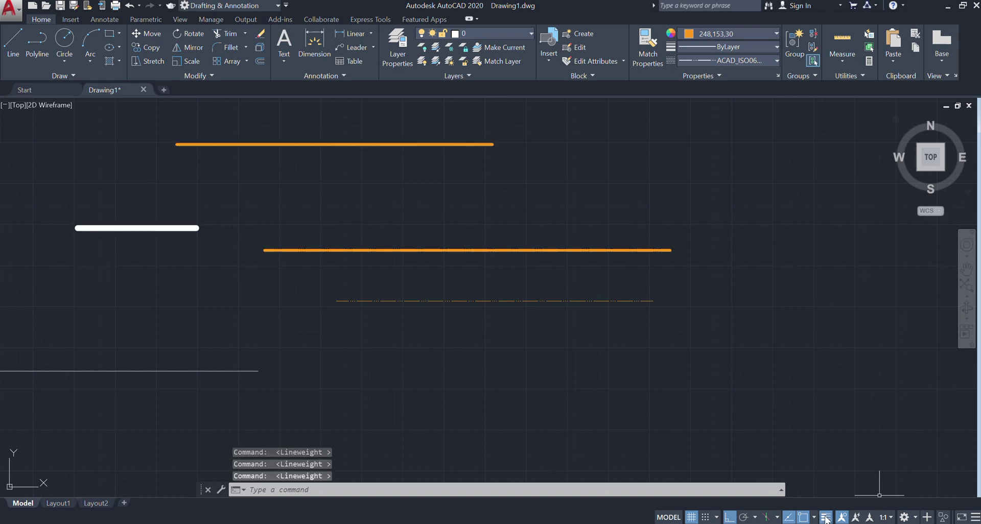
click(975, 517)
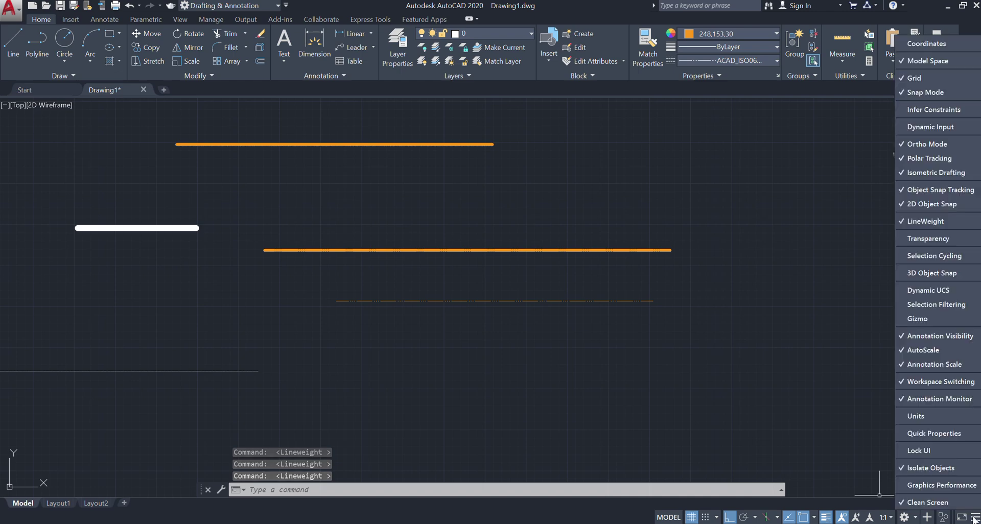
click(934, 223)
click(934, 223)
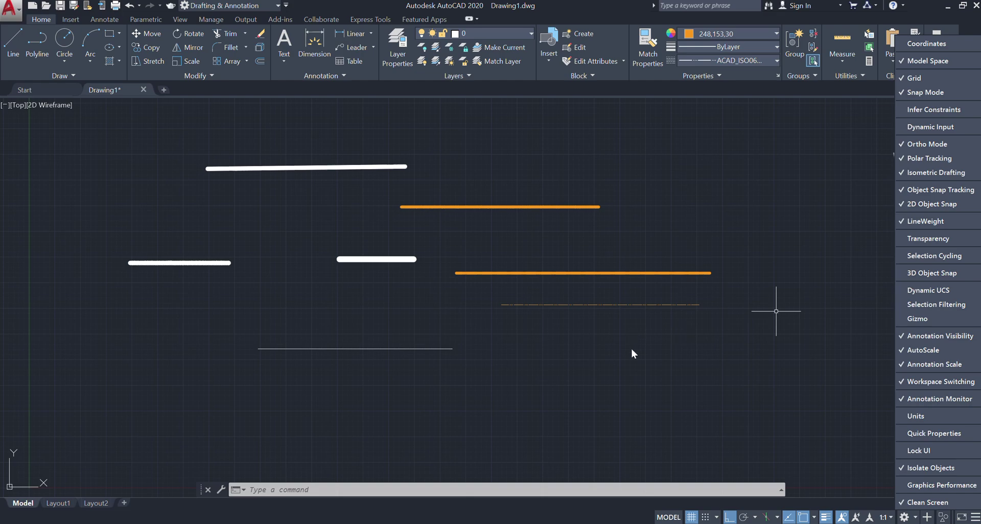
click(631, 349)
mouse_move(628, 368)
middle_down()
mouse_move(623, 357)
mouse_move(658, 365)
middle_up()
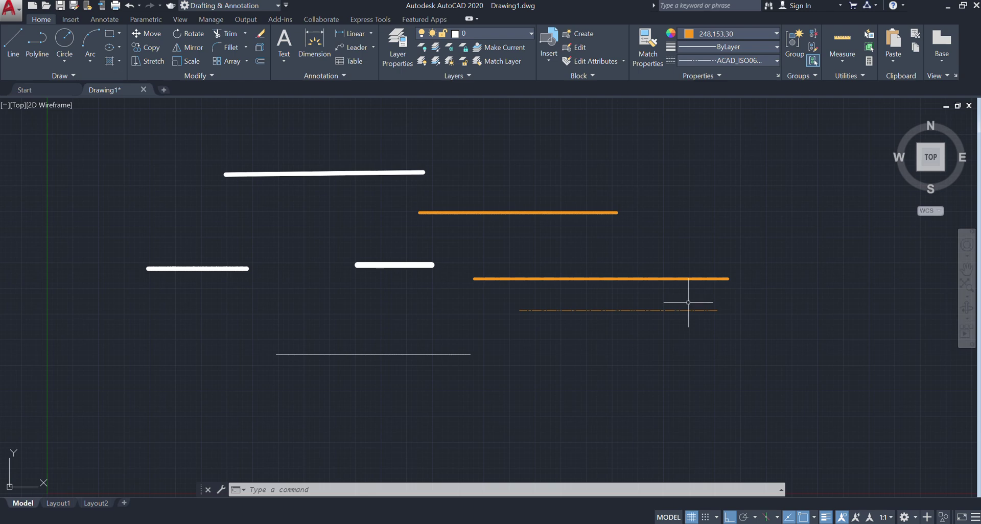
click(713, 47)
In Lineweight Settings, list units in Inches and slide Adjust Display Scale toward thinner
click(715, 228)
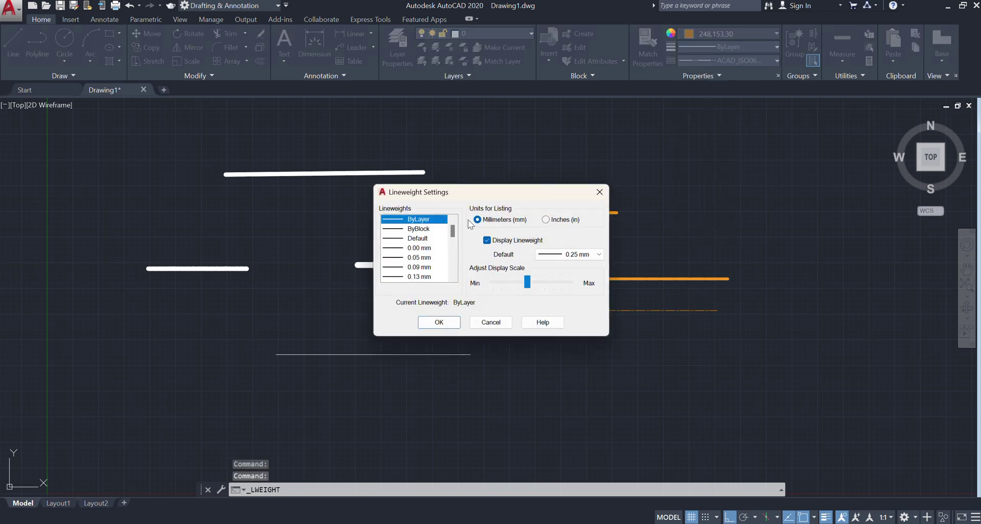
click(546, 220)
click(483, 220)
scroll(419, 261, down, 2)
scroll(418, 261, down, 5)
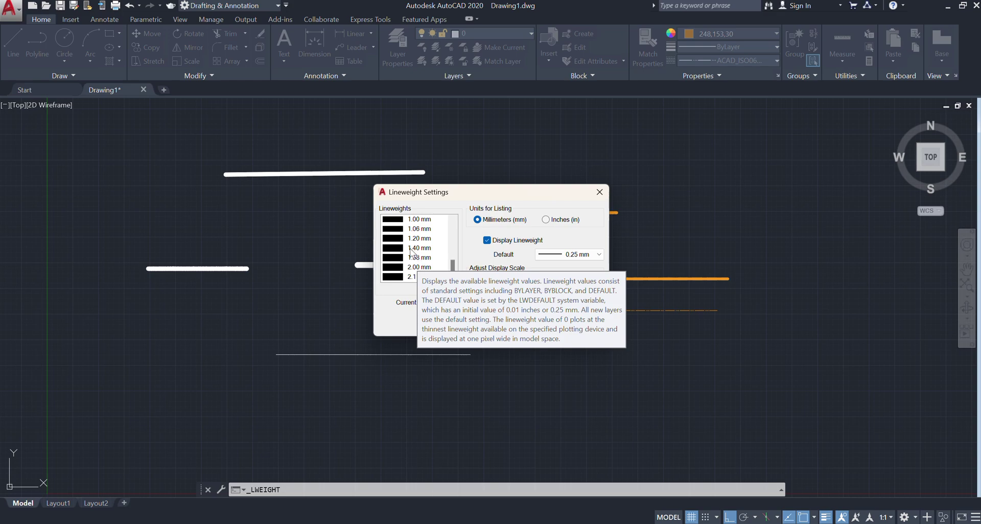
click(545, 219)
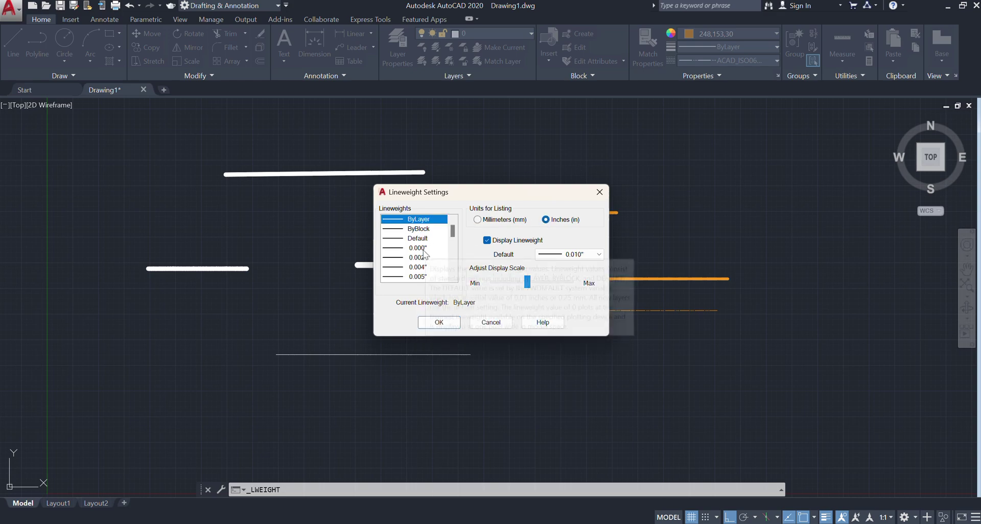
scroll(422, 255, down, 7)
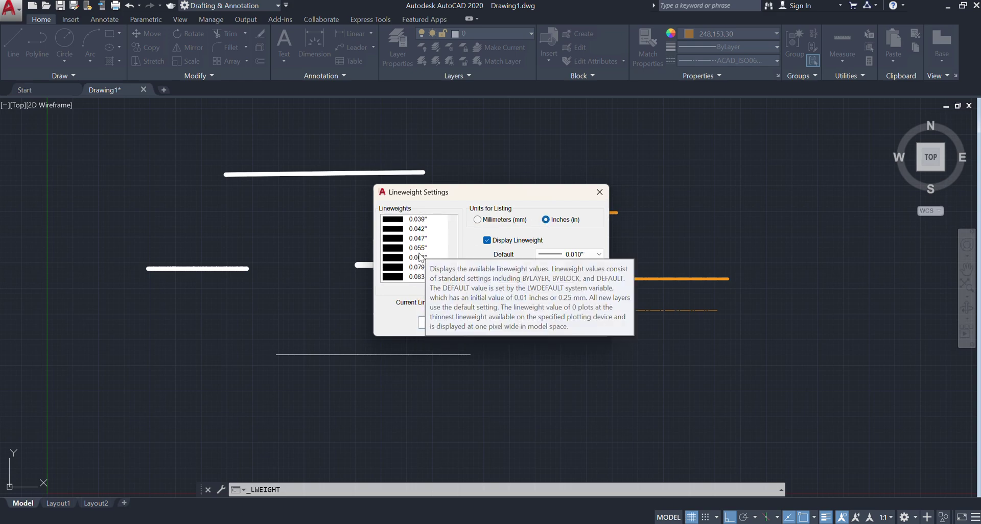
scroll(411, 252, up, 3)
scroll(411, 253, down, 3)
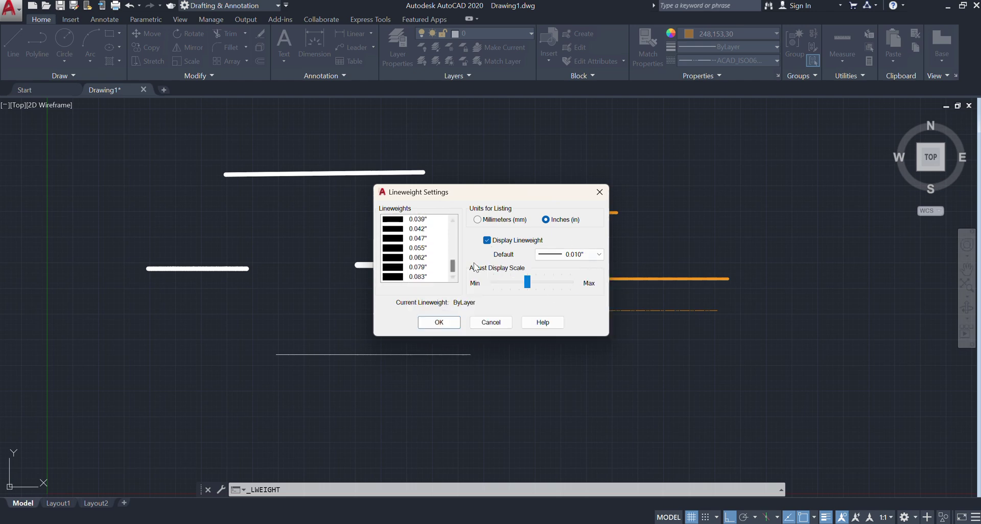
drag(527, 281, 552, 284)
Apply the lineweight settings and draw a horizontal line above the upper orange line
click(438, 322)
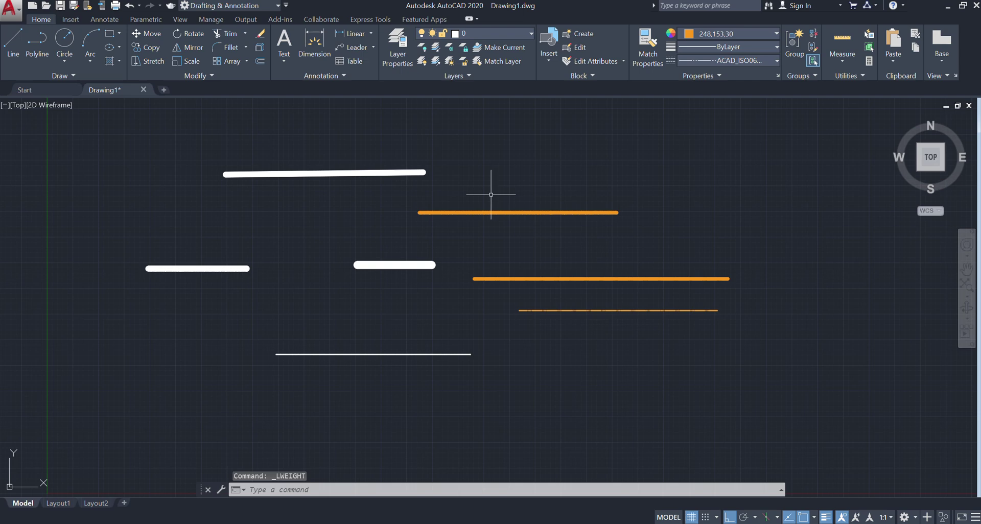
text(l)
key(Return)
click(506, 177)
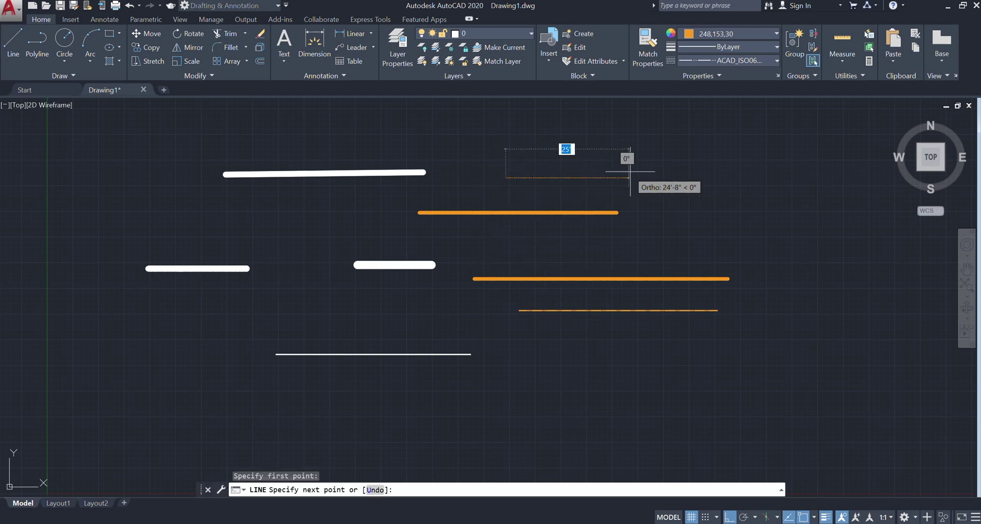
click(678, 178)
right_click(682, 180)
click(693, 184)
Zoom and pan to recentre the view on all the lines
scroll(601, 176, up, 3)
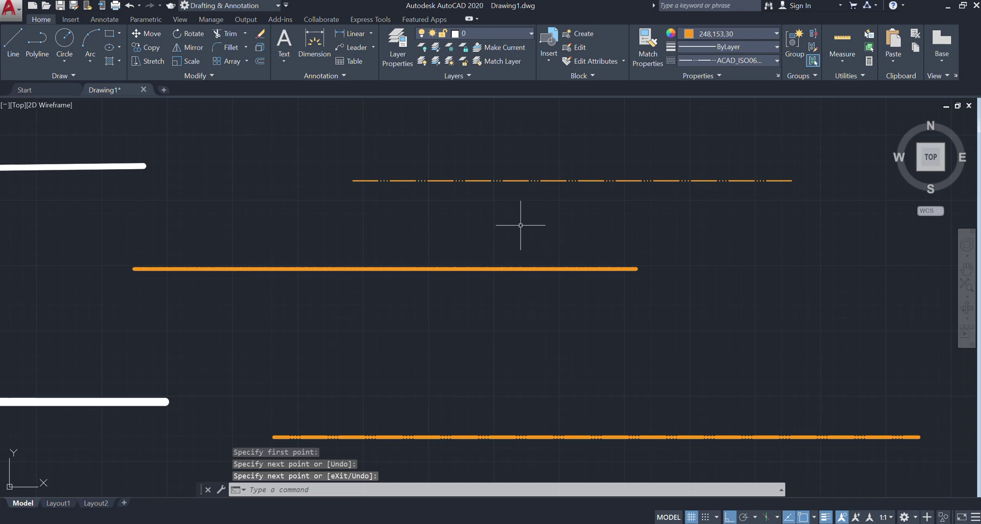
scroll(519, 223, down, 3)
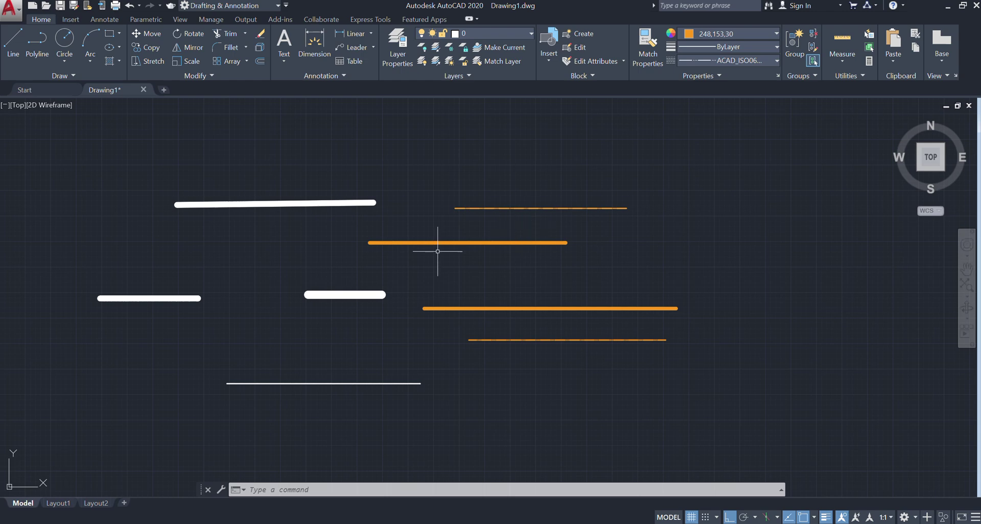
middle_drag(465, 289, 521, 273)
scroll(453, 318, up, 2)
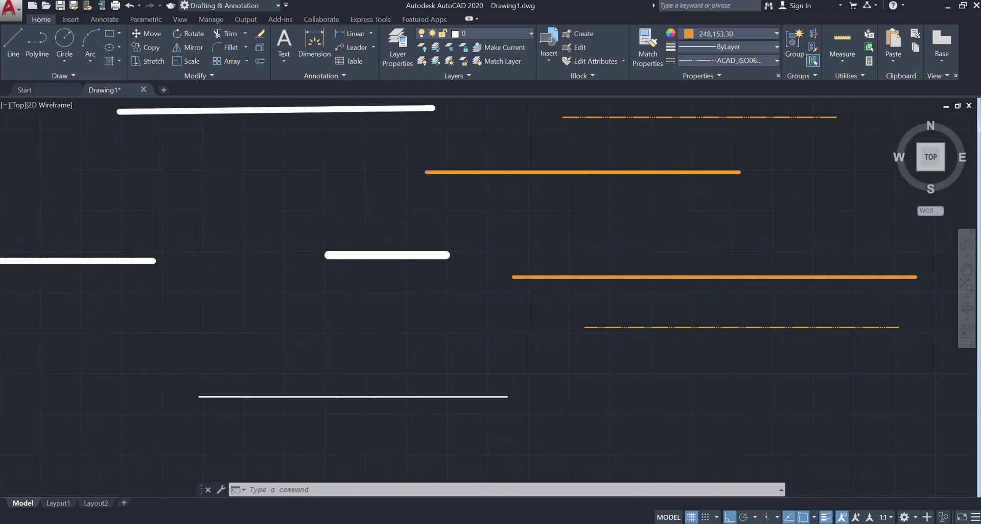
scroll(453, 317, up, 2)
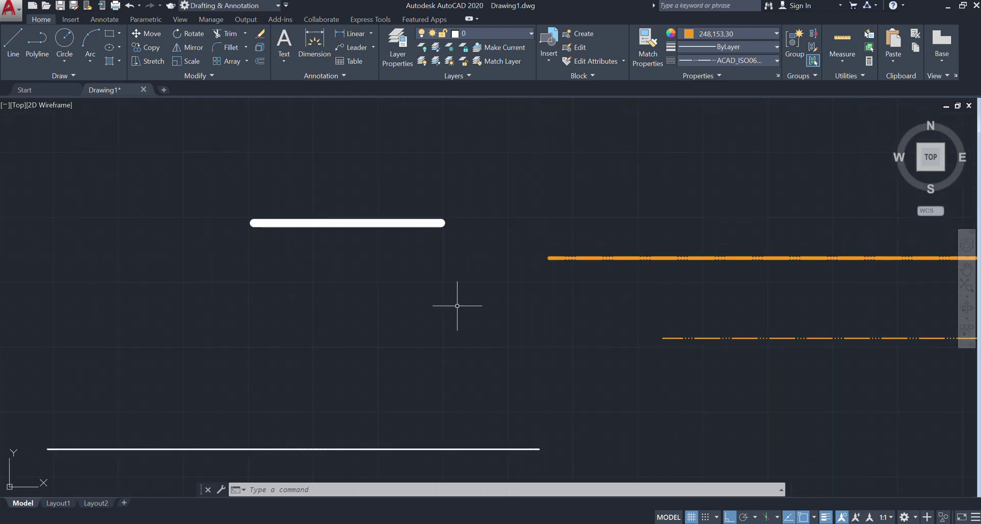
scroll(455, 301, down, 4)
middle_drag(454, 295, 440, 308)
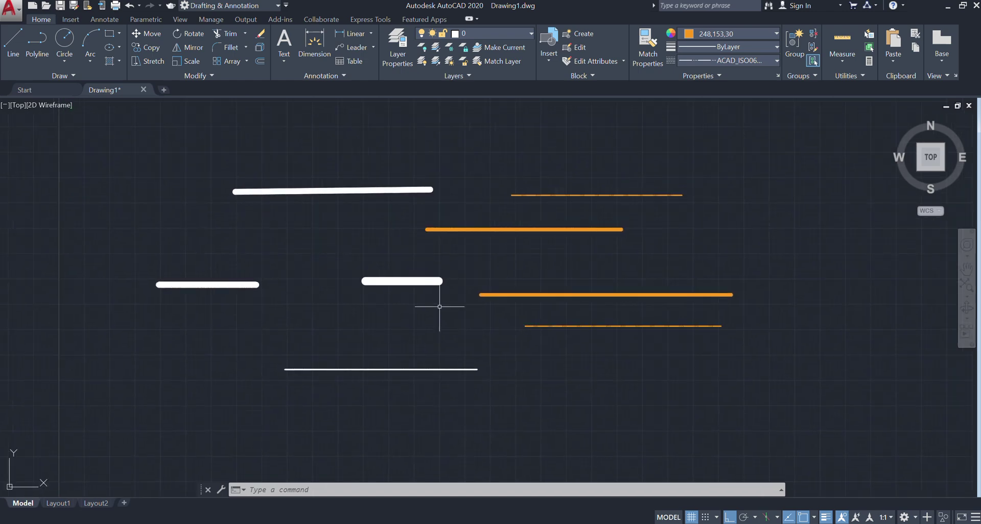